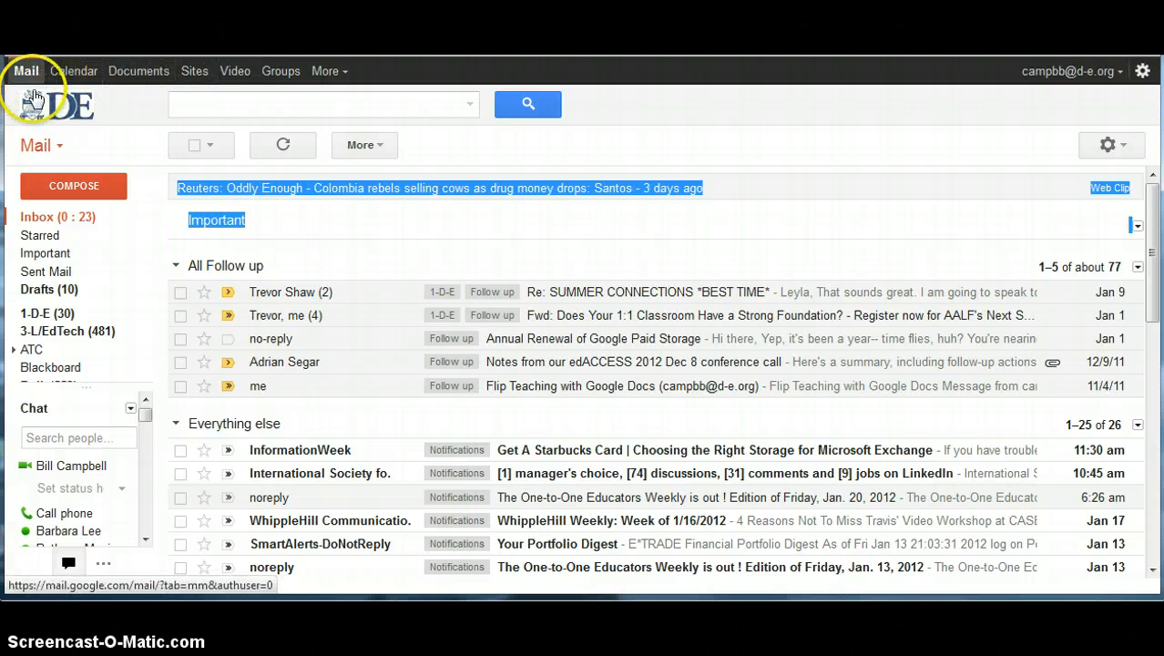
Step: Open the More list of extra Google services from the Gmail bar
{"action": "left_click", "coordinate": [340, 80]}
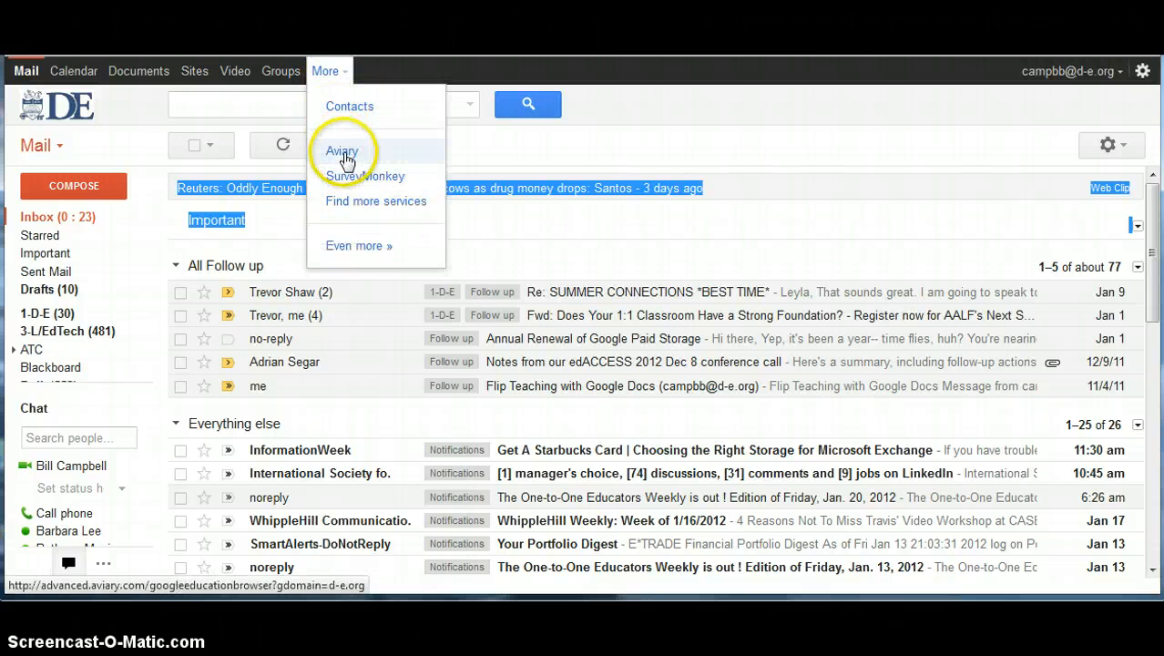
Step: Launch Aviary from the More list and scroll down to the Create a New Project options
{"action": "left_click", "coordinate": [345, 157]}
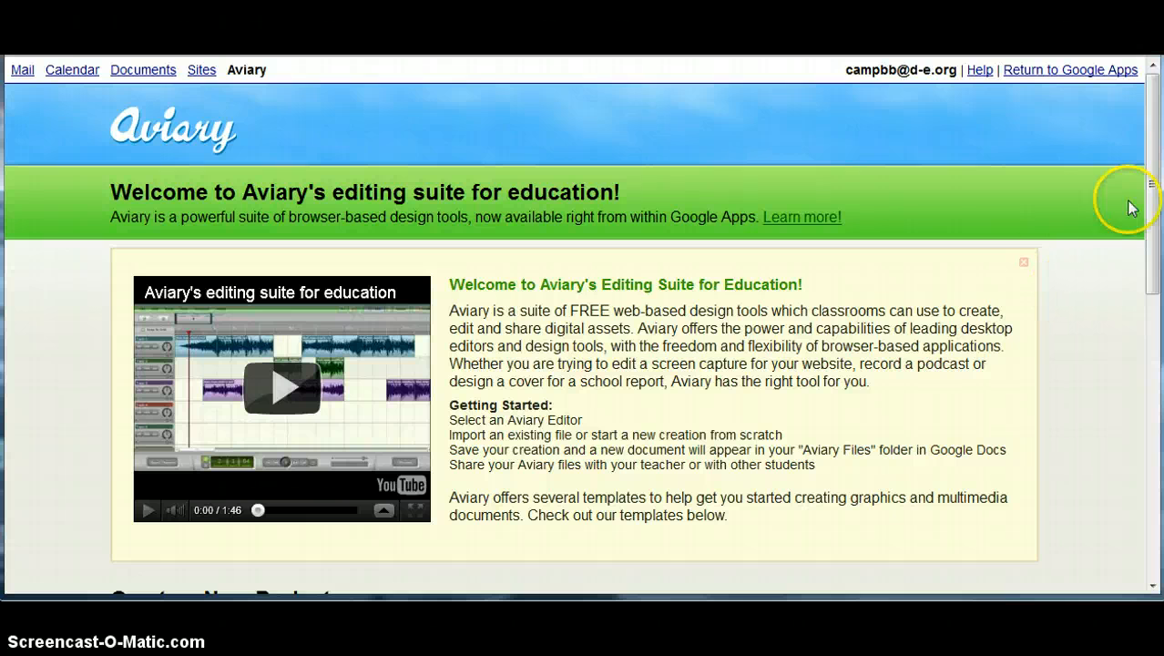
{"action": "mouse_move", "coordinate": [1152, 195]}
{"action": "left_mouse_down"}
{"action": "mouse_move", "coordinate": [1153, 218]}
{"action": "mouse_move", "coordinate": [1151, 186]}
{"action": "left_mouse_up"}
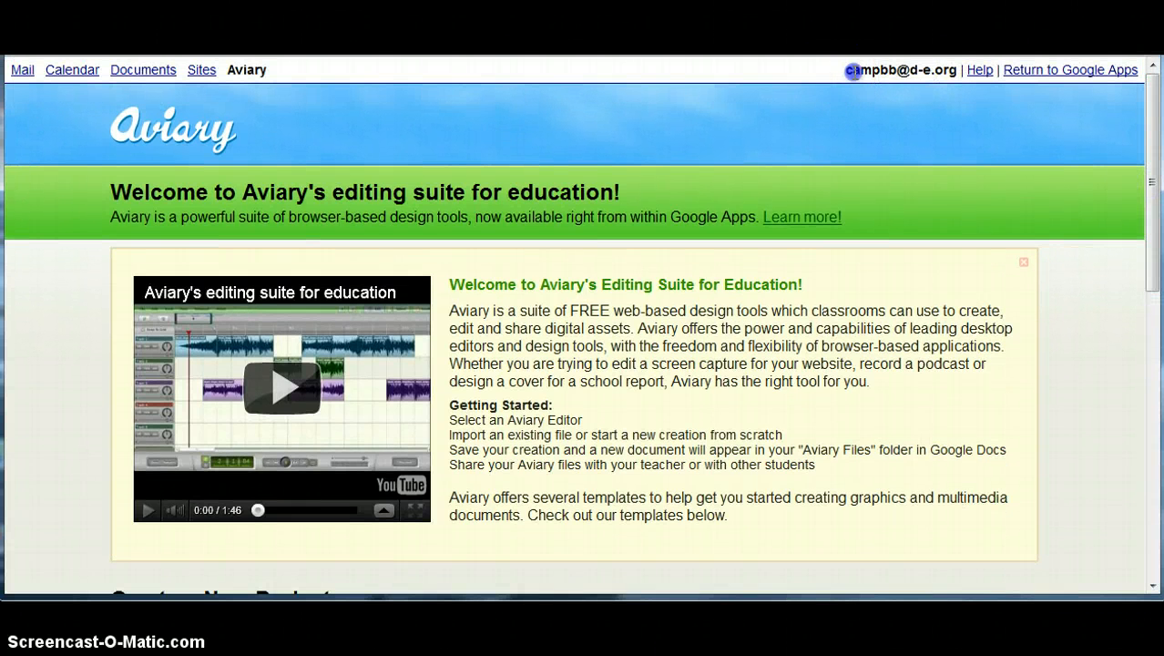
{"action": "left_click_drag", "start_coordinate": [845, 70], "coordinate": [954, 70]}
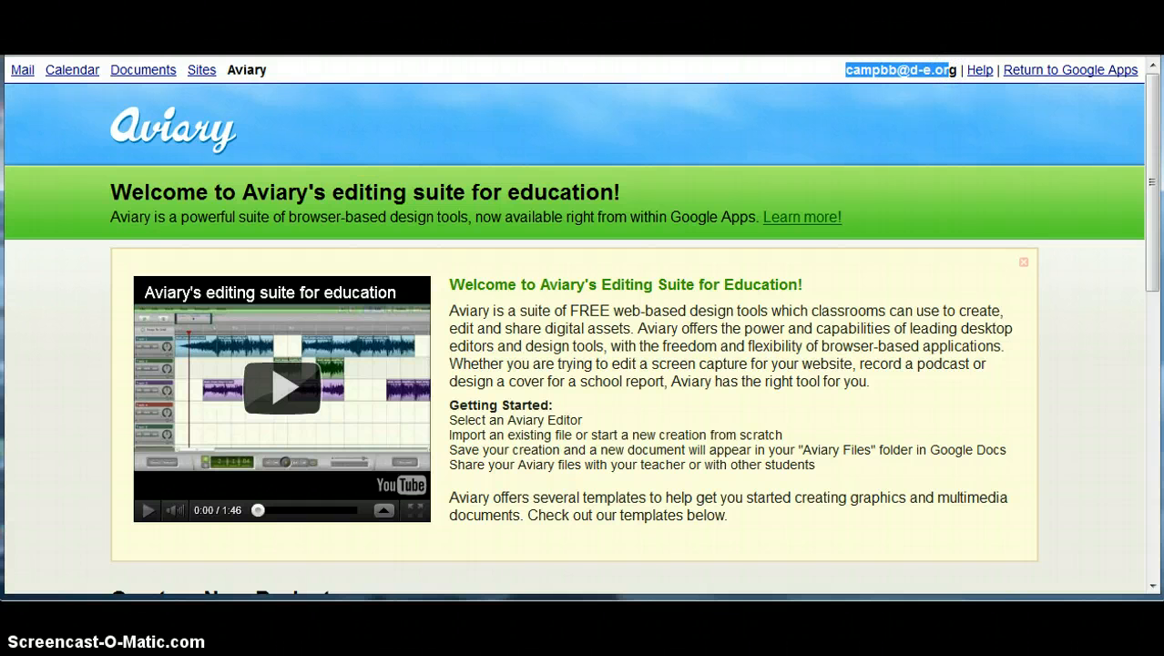
{"action": "left_click_drag", "start_coordinate": [1153, 163], "coordinate": [1155, 323]}
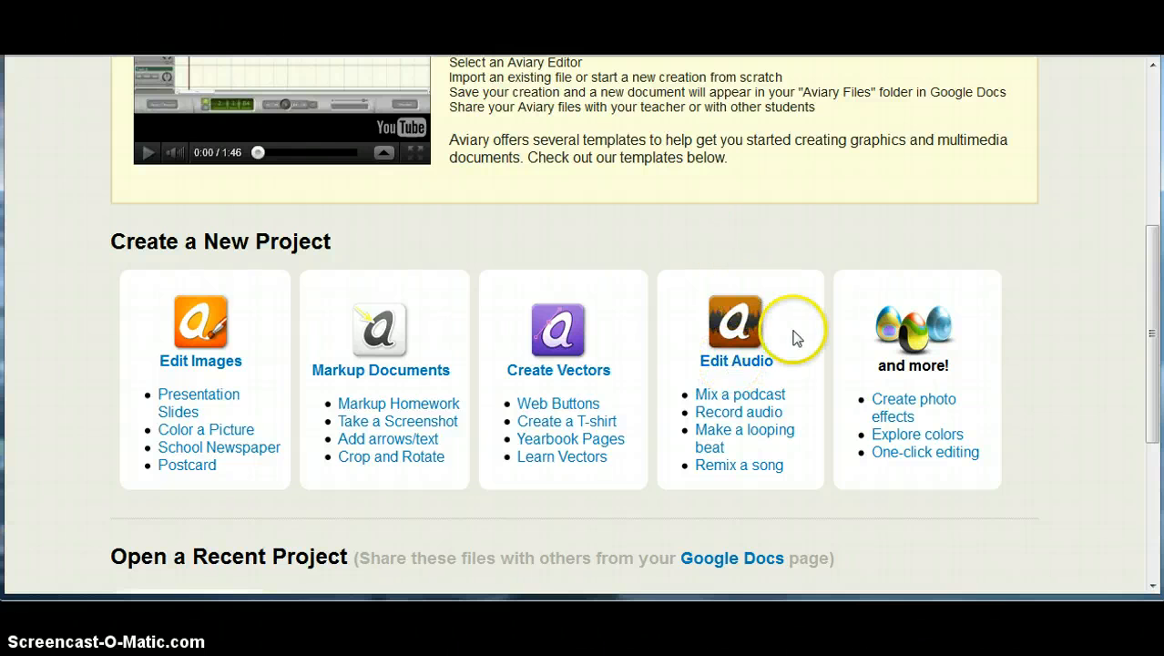
Step: Start a Remix a song project, resize the browser, and collapse the Library panel to show the tracks
{"action": "left_click", "coordinate": [718, 472]}
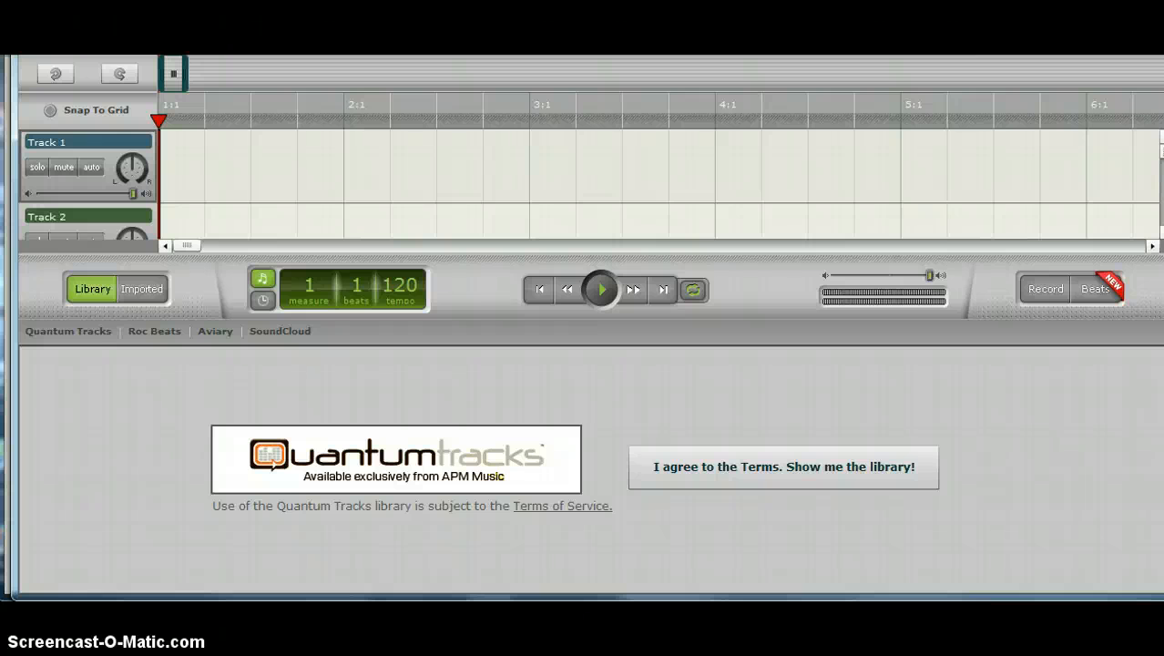
{"action": "left_click_drag", "start_coordinate": [1163, 0], "coordinate": [1154, 68]}
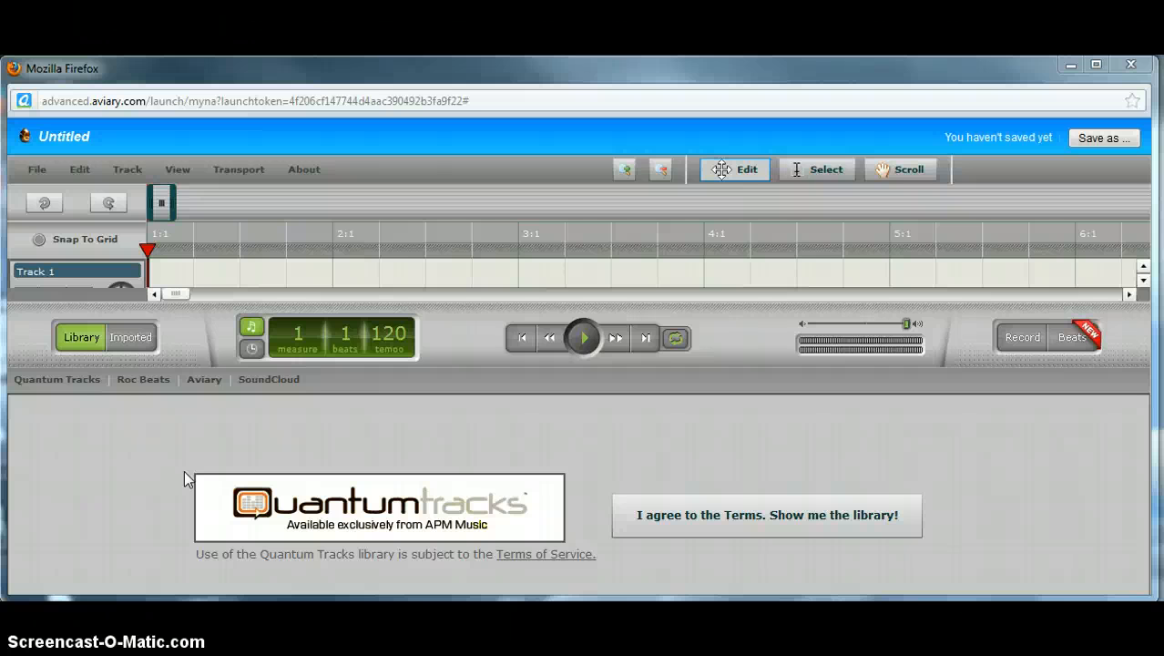
{"action": "left_click", "coordinate": [82, 337]}
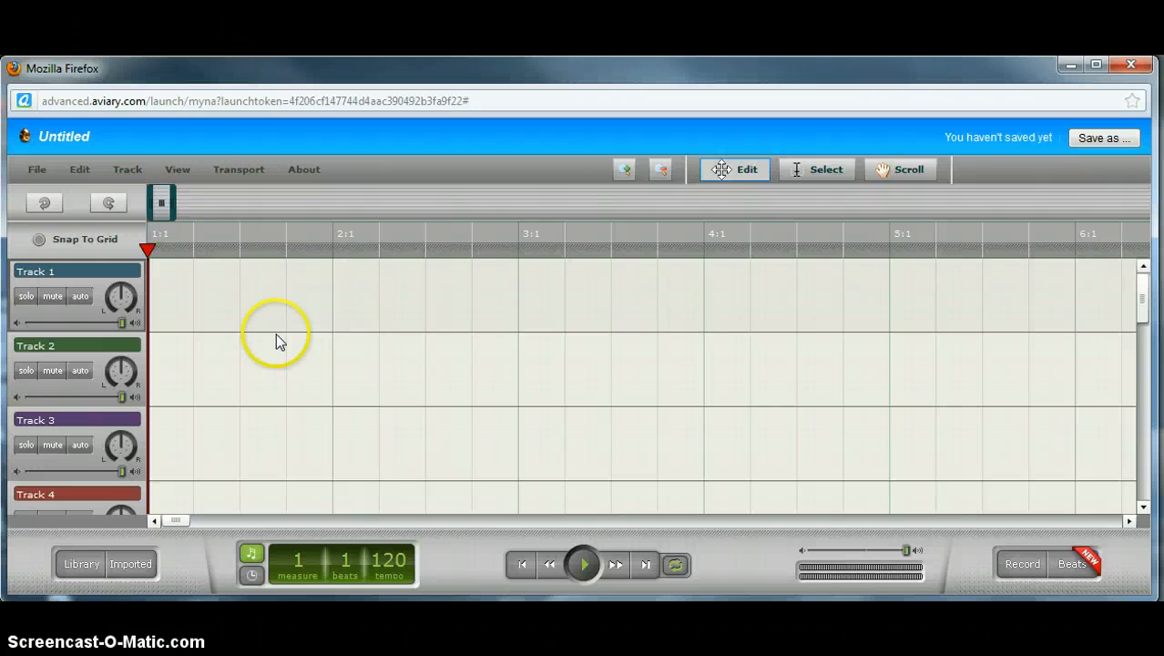
Step: Use File > Import Audio to browse Libraries > Music and choose 13 Russians.mp3
{"action": "left_click", "coordinate": [46, 173]}
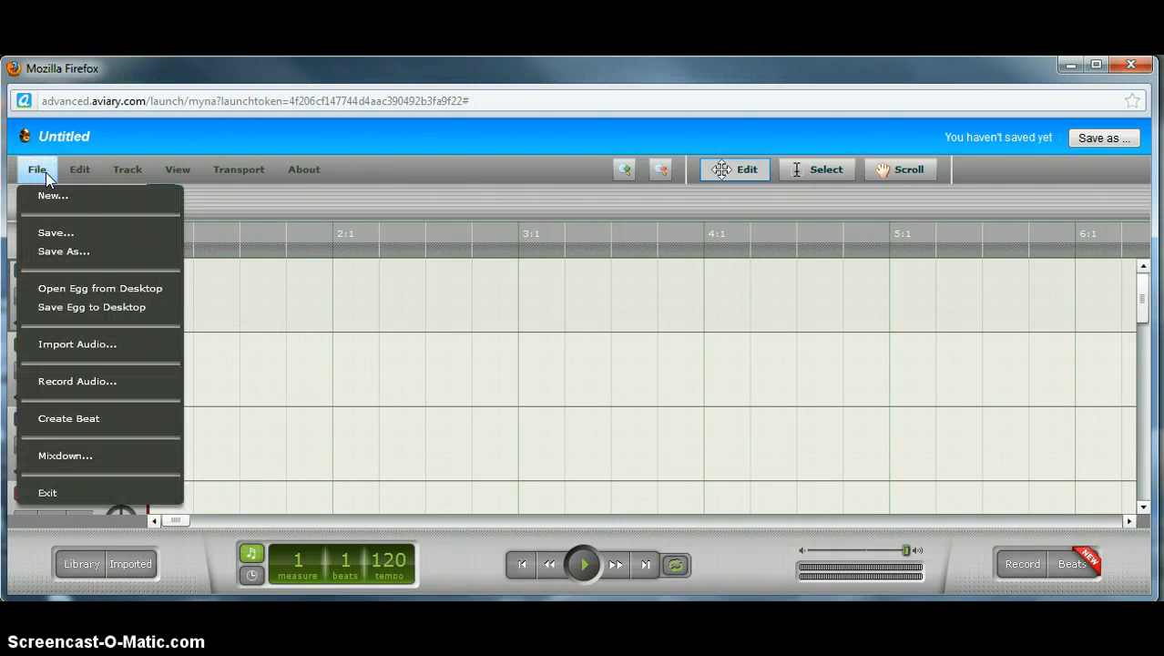
{"action": "left_click", "coordinate": [95, 343]}
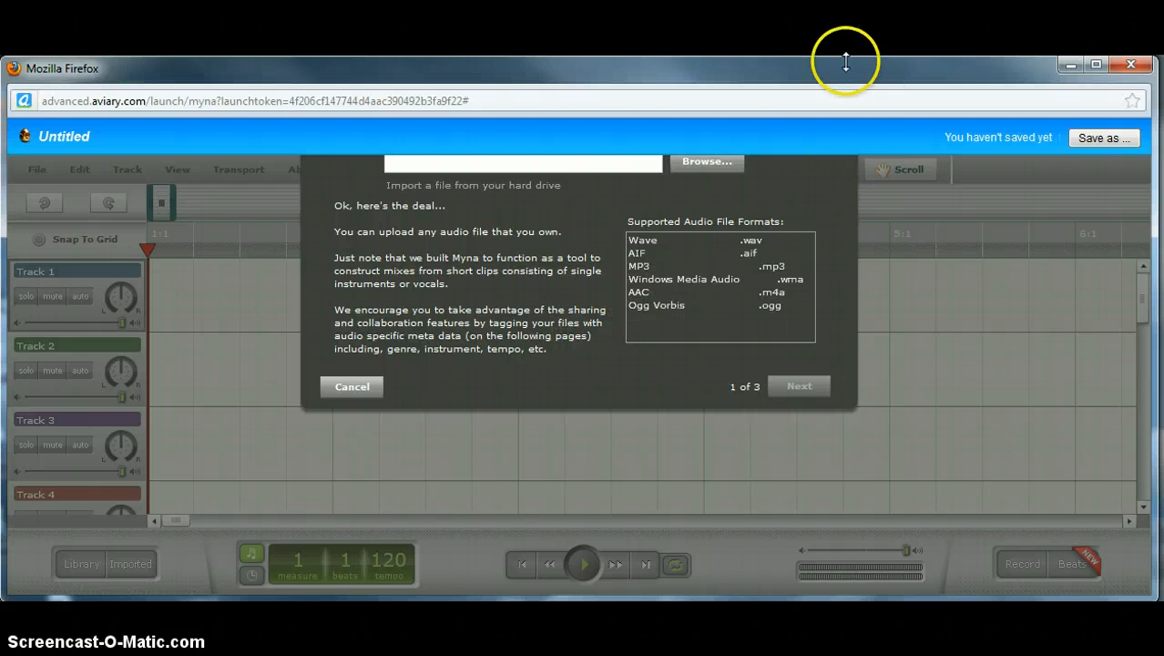
{"action": "left_click", "coordinate": [711, 162]}
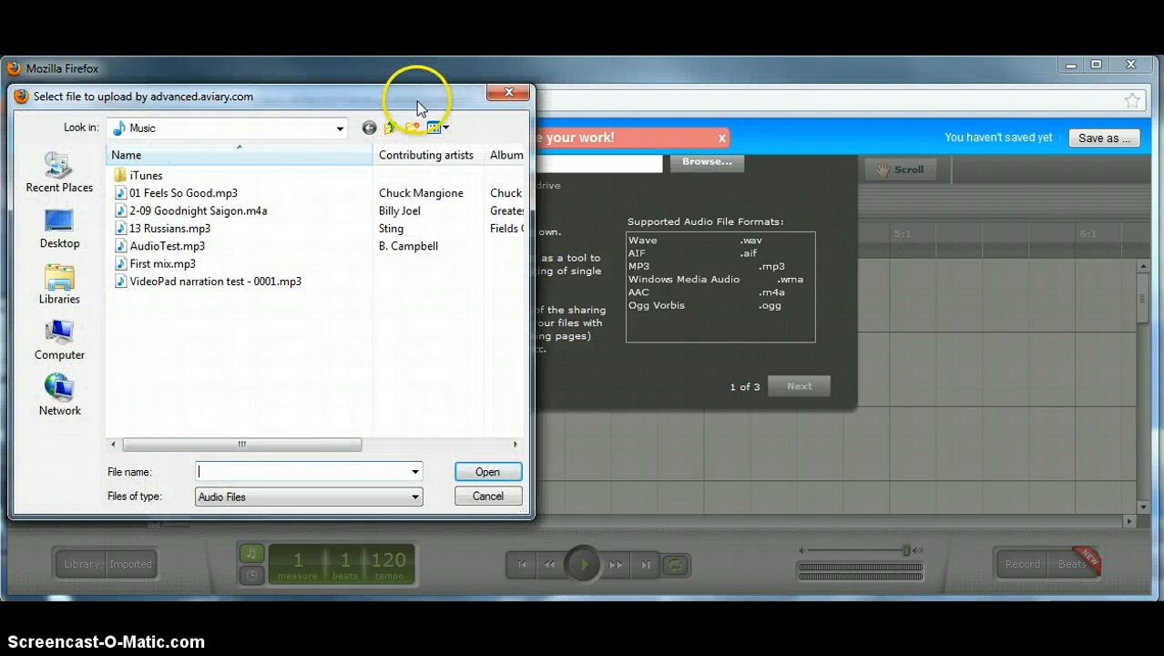
{"action": "left_click_drag", "start_coordinate": [416, 100], "coordinate": [471, 107]}
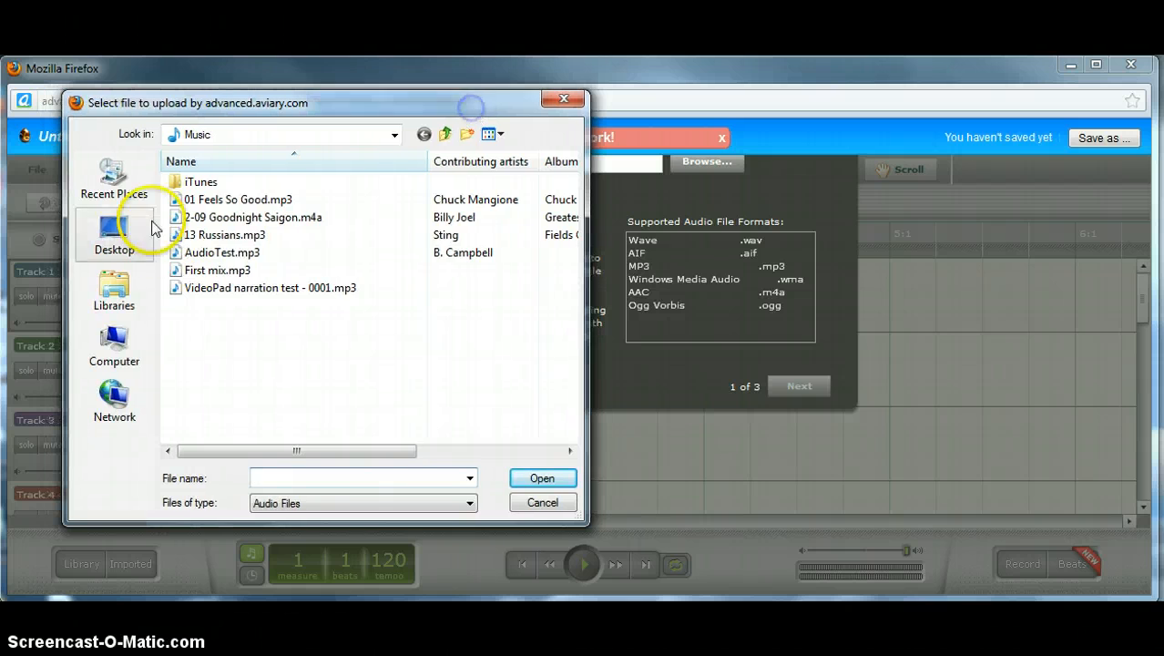
{"action": "left_click", "coordinate": [121, 291]}
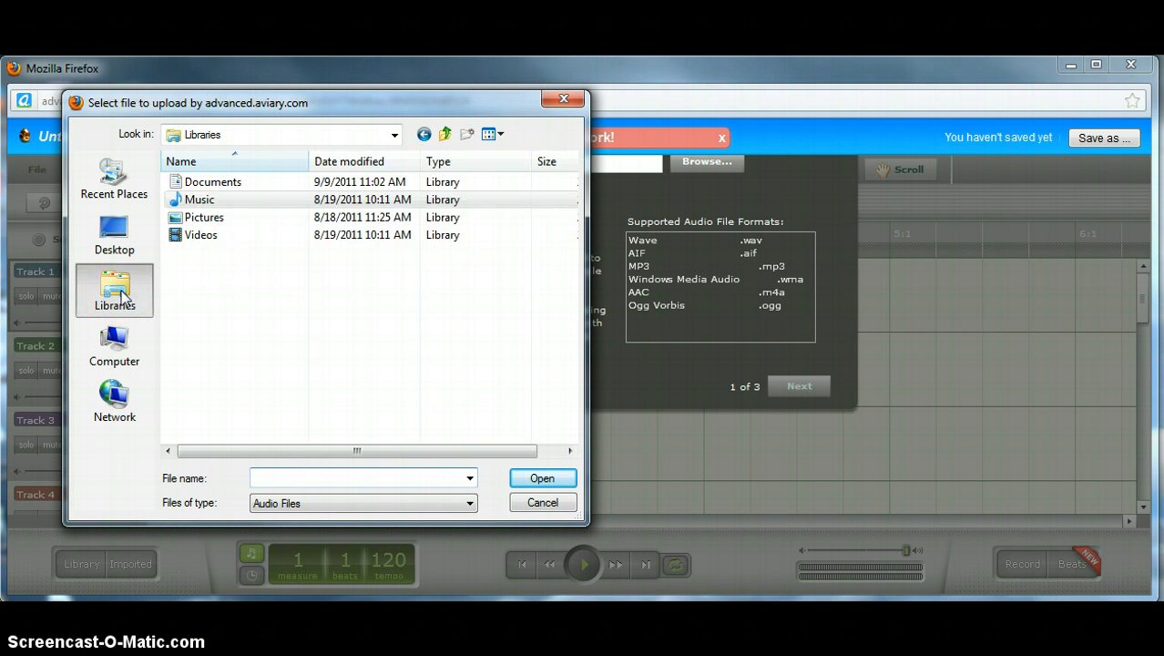
{"action": "left_click", "coordinate": [208, 203]}
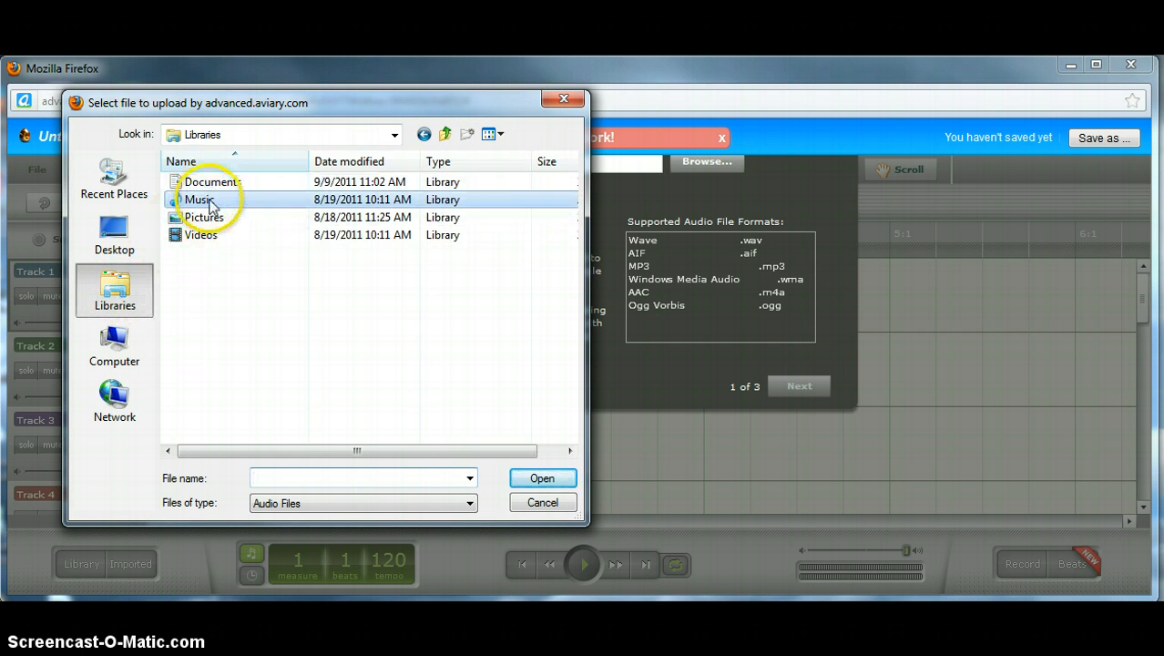
{"action": "double_click", "coordinate": [209, 202]}
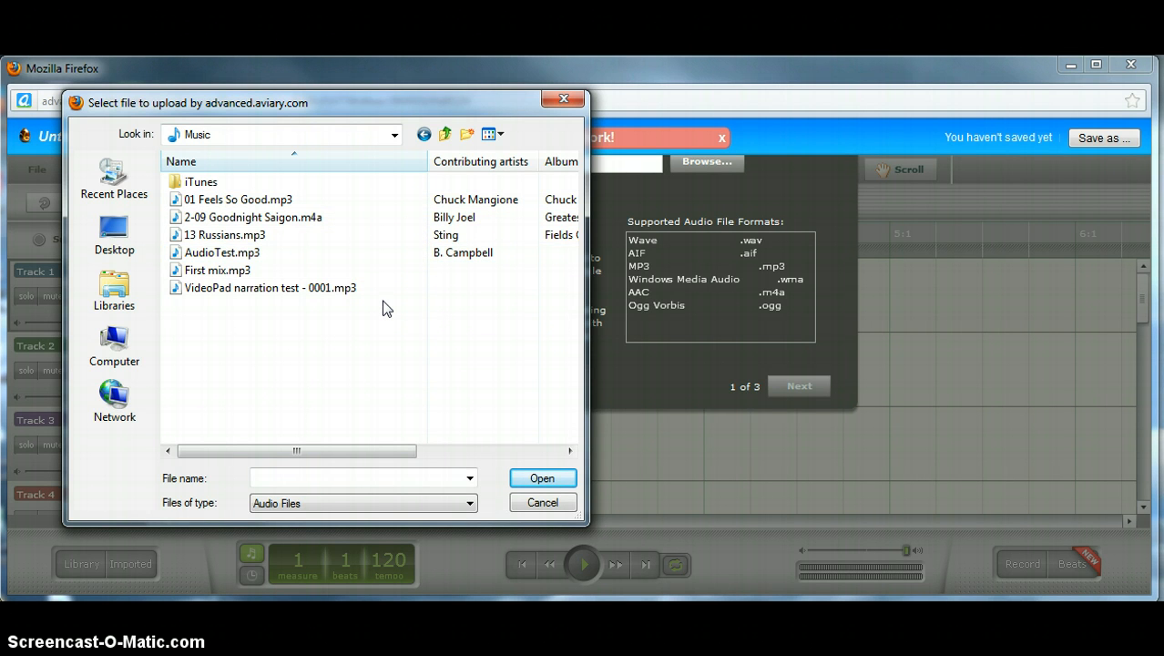
{"action": "left_click", "coordinate": [221, 235]}
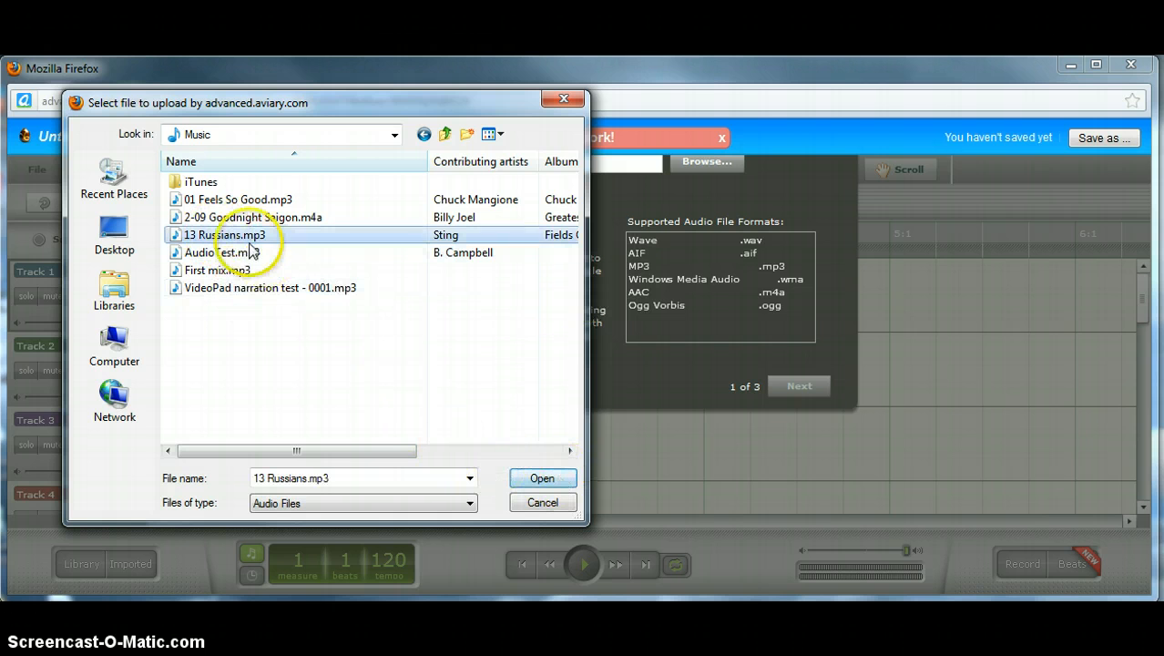
{"action": "left_click", "coordinate": [552, 476]}
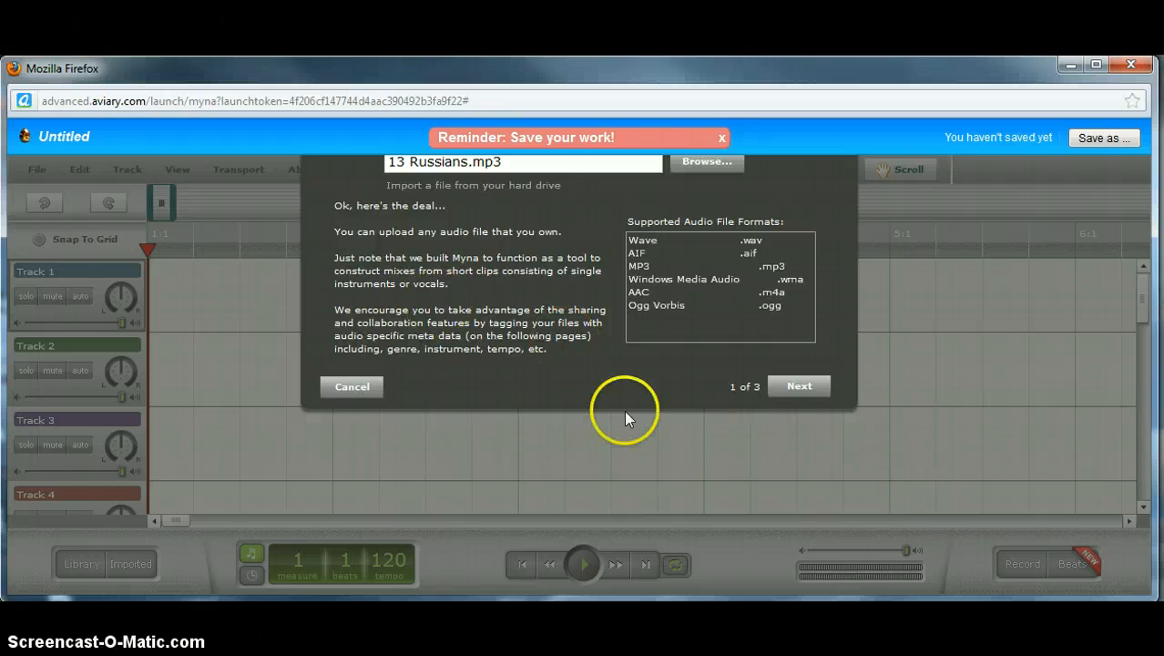
Step: Move on to the description and license page, enlarging the browser, and enter a file description
{"action": "left_click", "coordinate": [797, 383]}
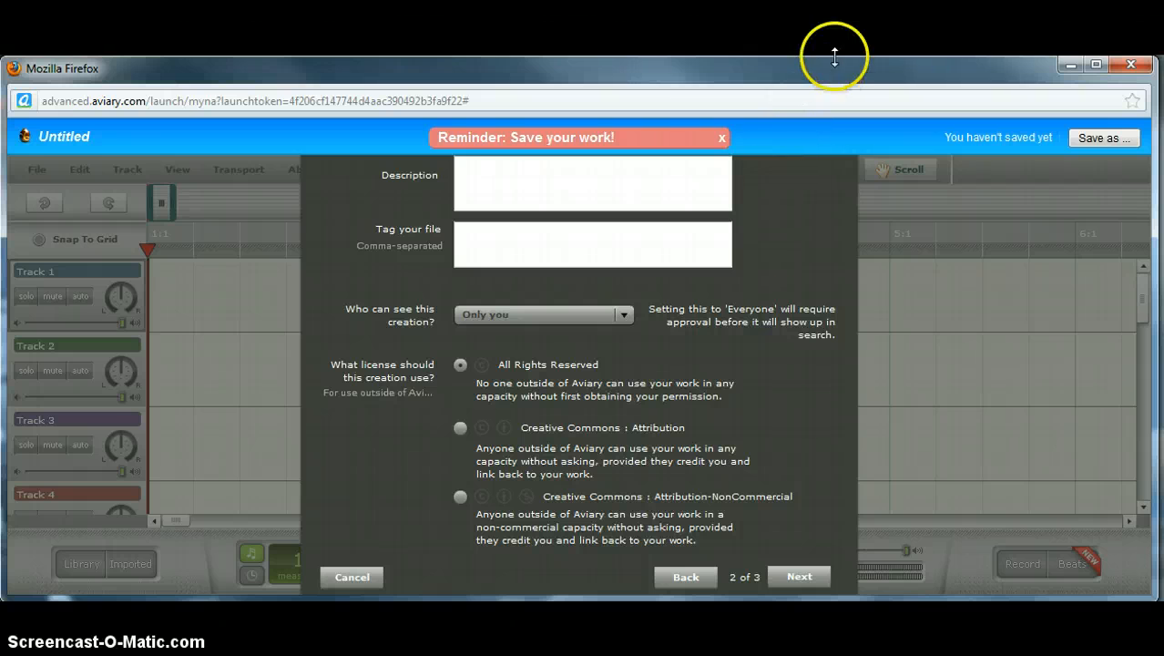
{"action": "left_click_drag", "start_coordinate": [834, 59], "coordinate": [834, 0]}
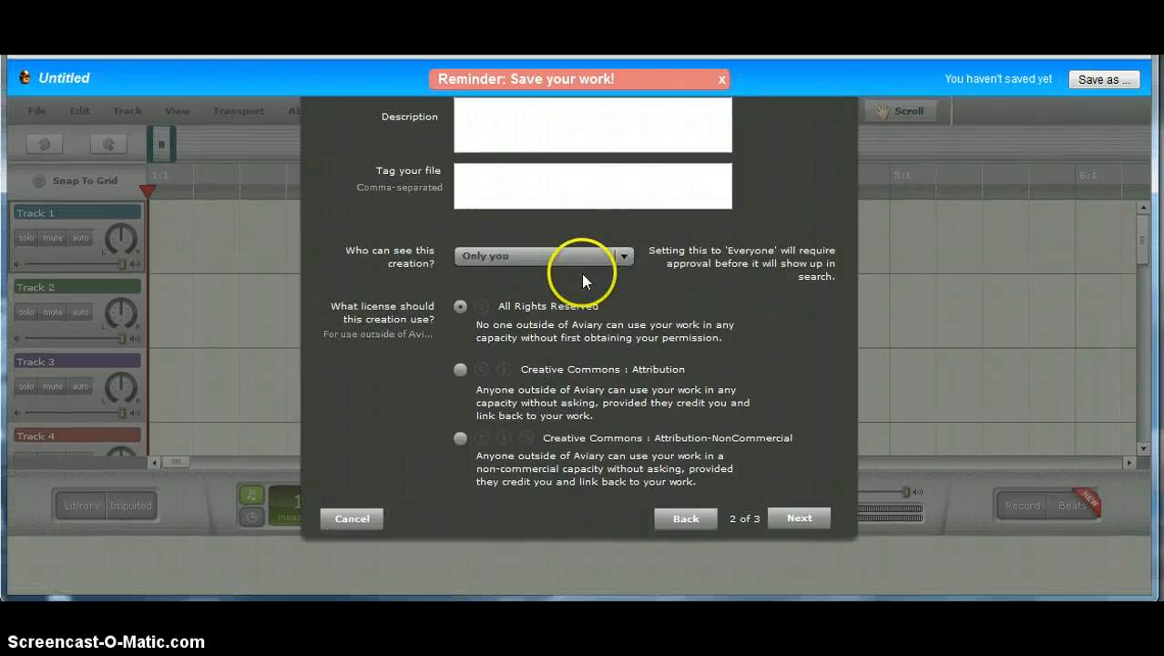
{"action": "left_click_drag", "start_coordinate": [816, 599], "coordinate": [816, 618]}
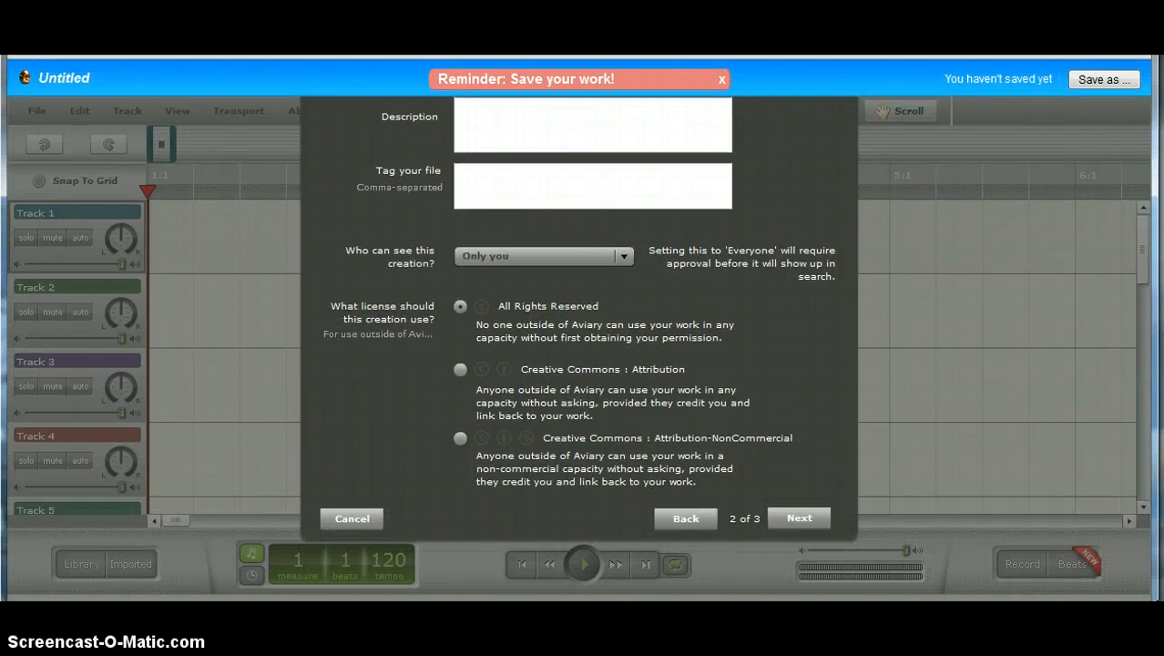
{"action": "left_click_drag", "start_coordinate": [337, 148], "coordinate": [345, 211]}
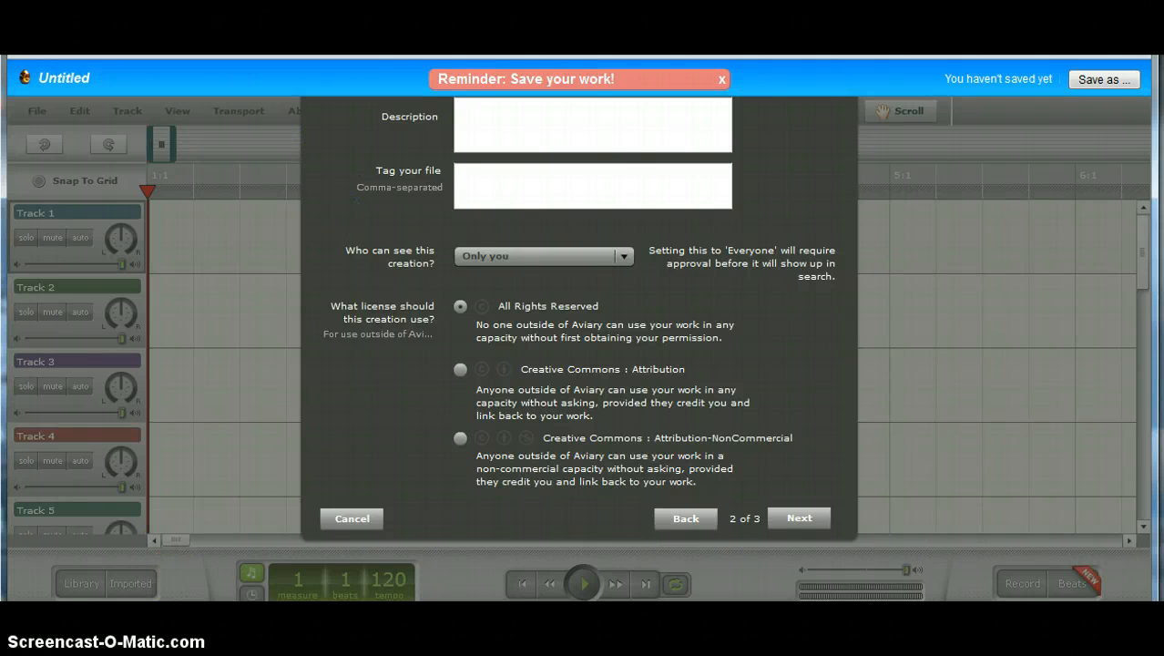
{"action": "left_click", "coordinate": [598, 126]}
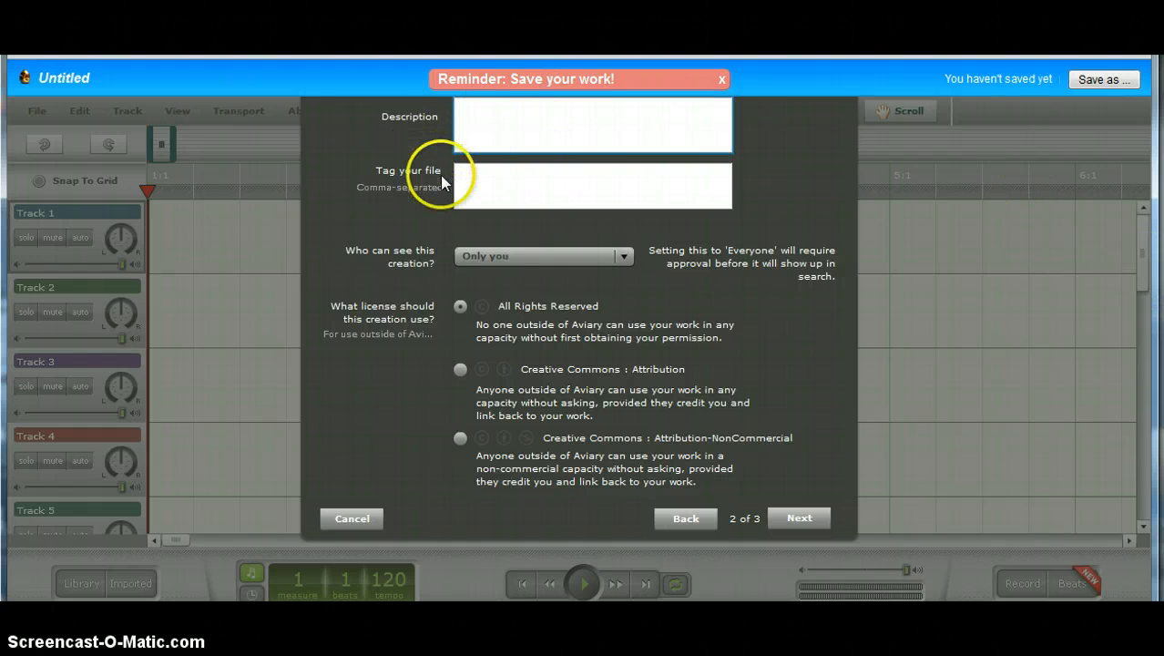
Step: Set the genre to Rock/Blues and start uploading 13 Russians
{"action": "left_click", "coordinate": [798, 517]}
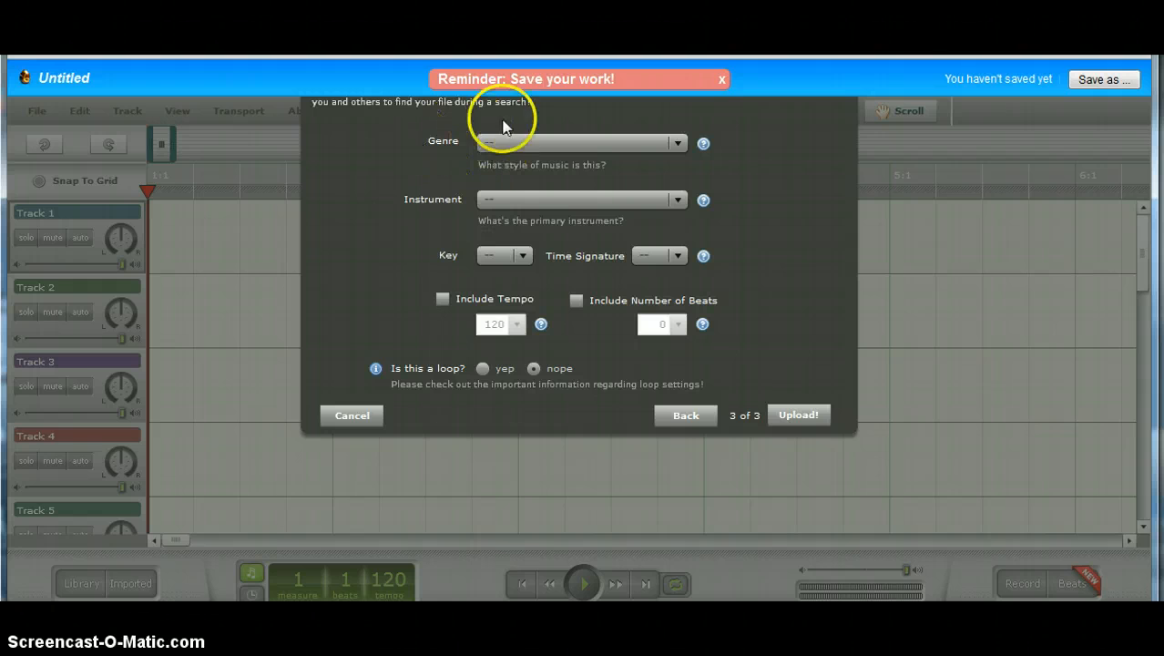
{"action": "left_click", "coordinate": [670, 142]}
{"action": "left_click", "coordinate": [599, 186]}
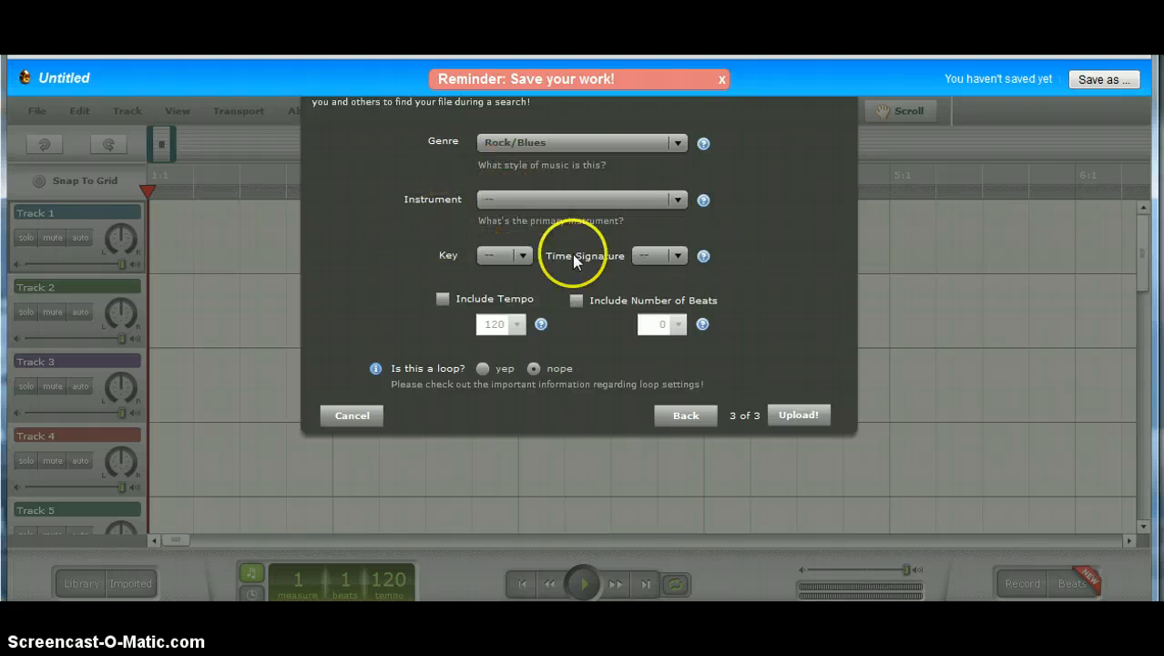
{"action": "left_click", "coordinate": [798, 414]}
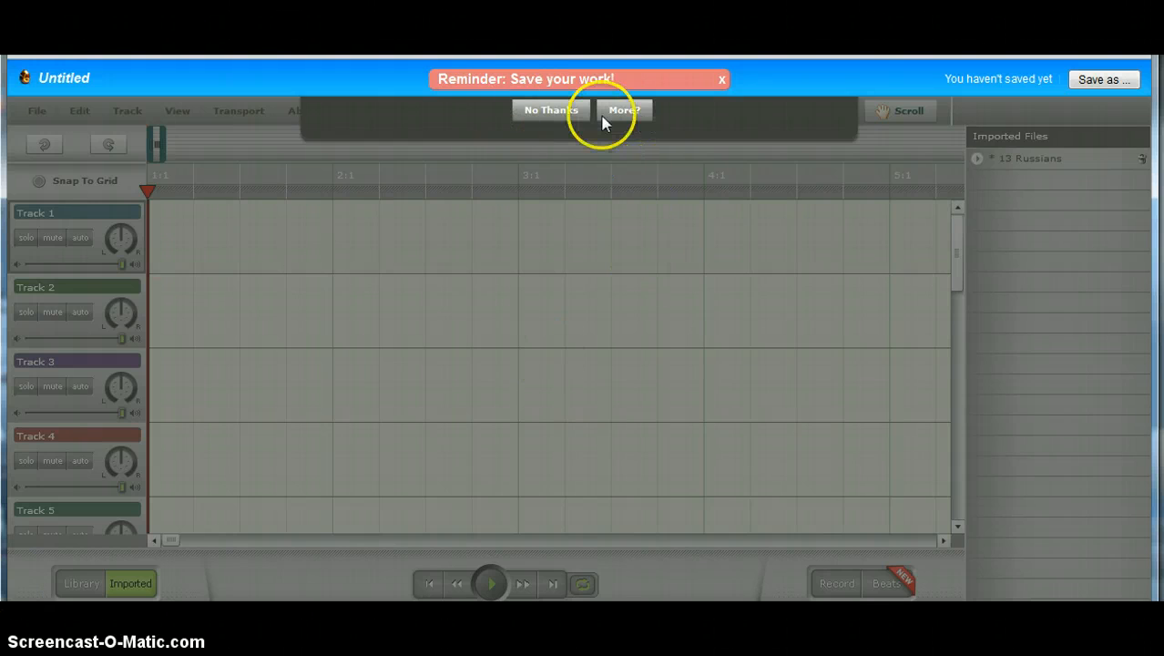
Step: Decline the save reminder and drag 13 Russians from Imported Files onto Track 1
{"action": "left_click", "coordinate": [554, 112]}
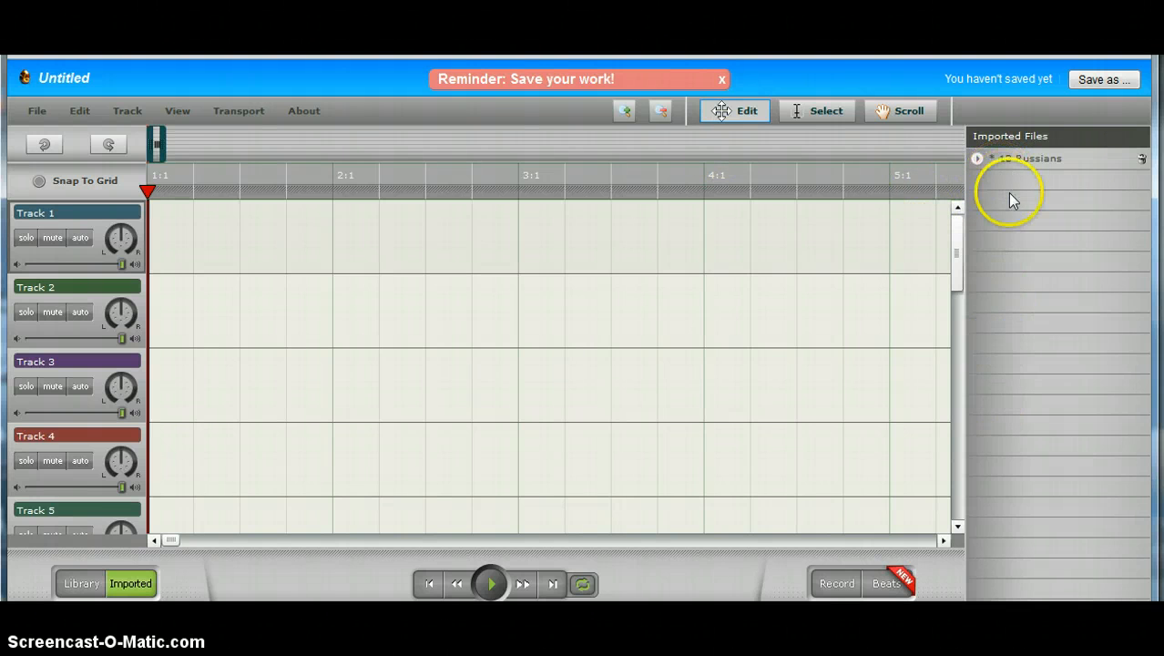
{"action": "left_click", "coordinate": [134, 586]}
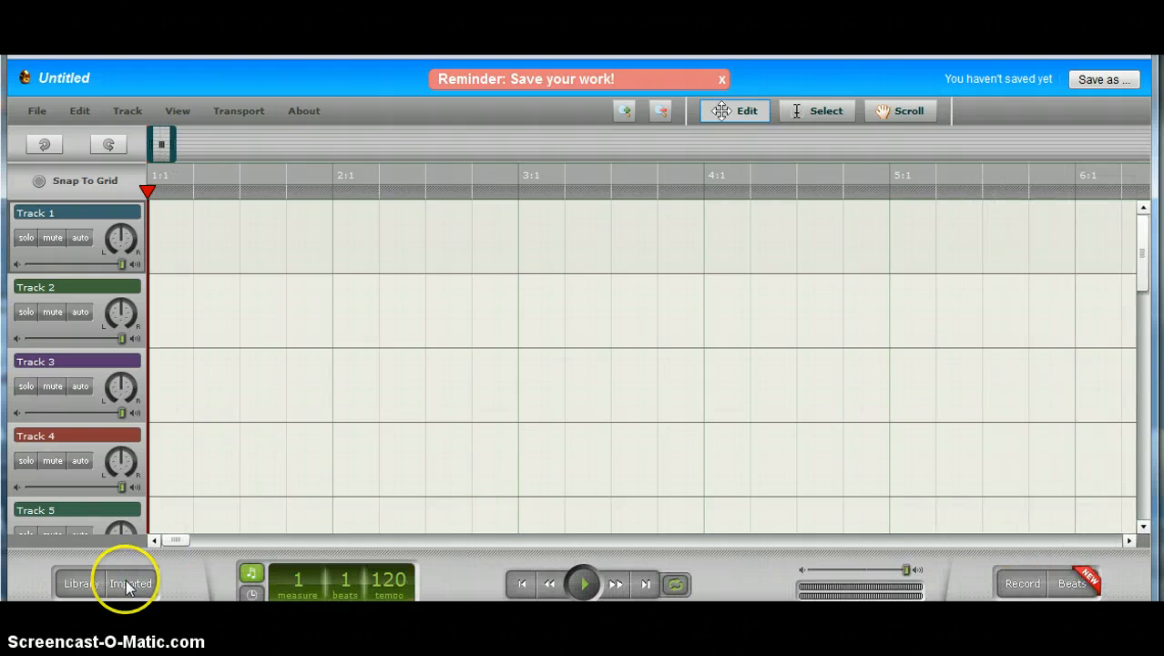
{"action": "left_click", "coordinate": [128, 585]}
{"action": "left_click", "coordinate": [128, 584]}
{"action": "left_click", "coordinate": [128, 583]}
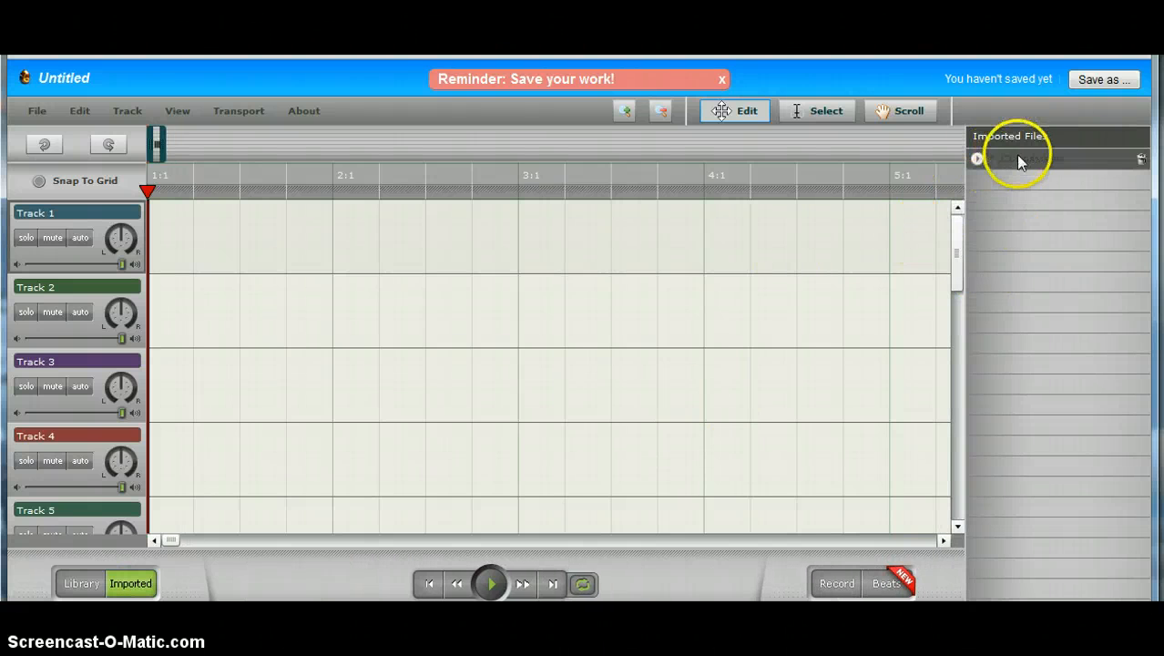
{"action": "left_click_drag", "start_coordinate": [1018, 160], "coordinate": [166, 235]}
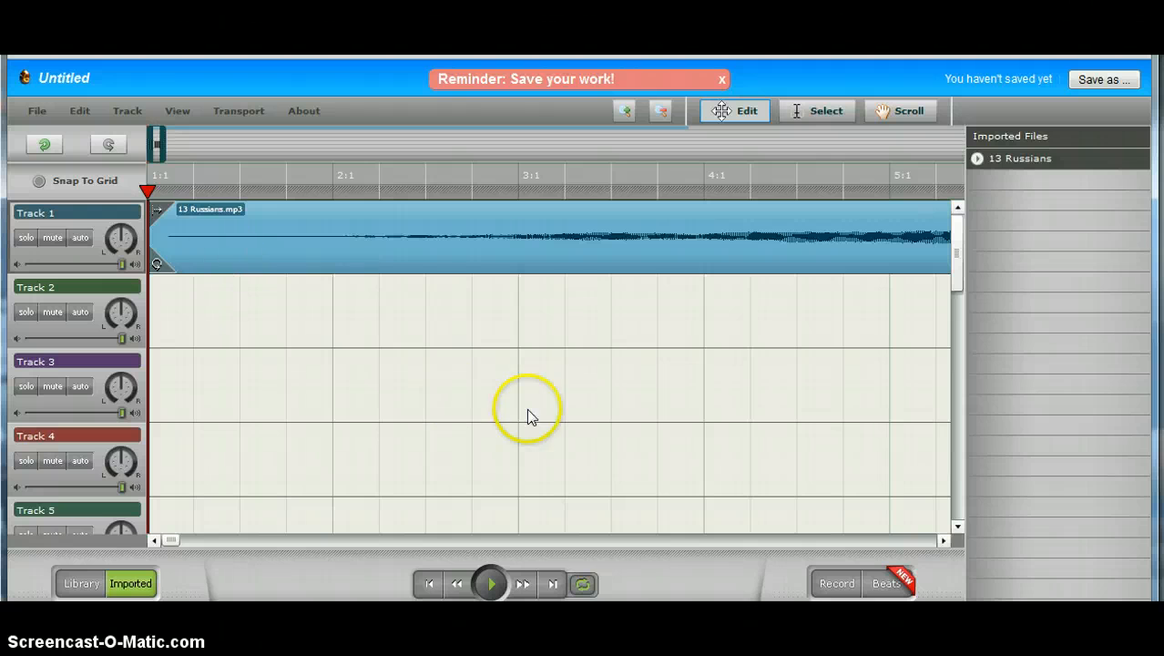
Step: Allow the microphone, record a 3.4-second clip, import it to the project and save under its default name
{"action": "left_click", "coordinate": [825, 580]}
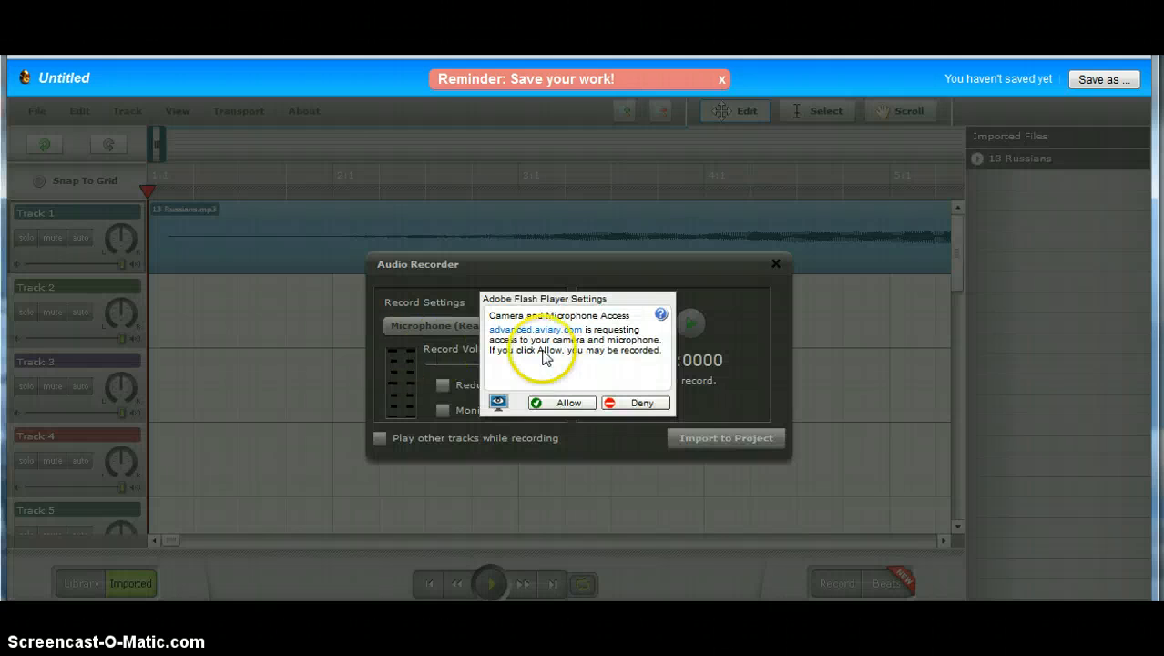
{"action": "left_click", "coordinate": [565, 406]}
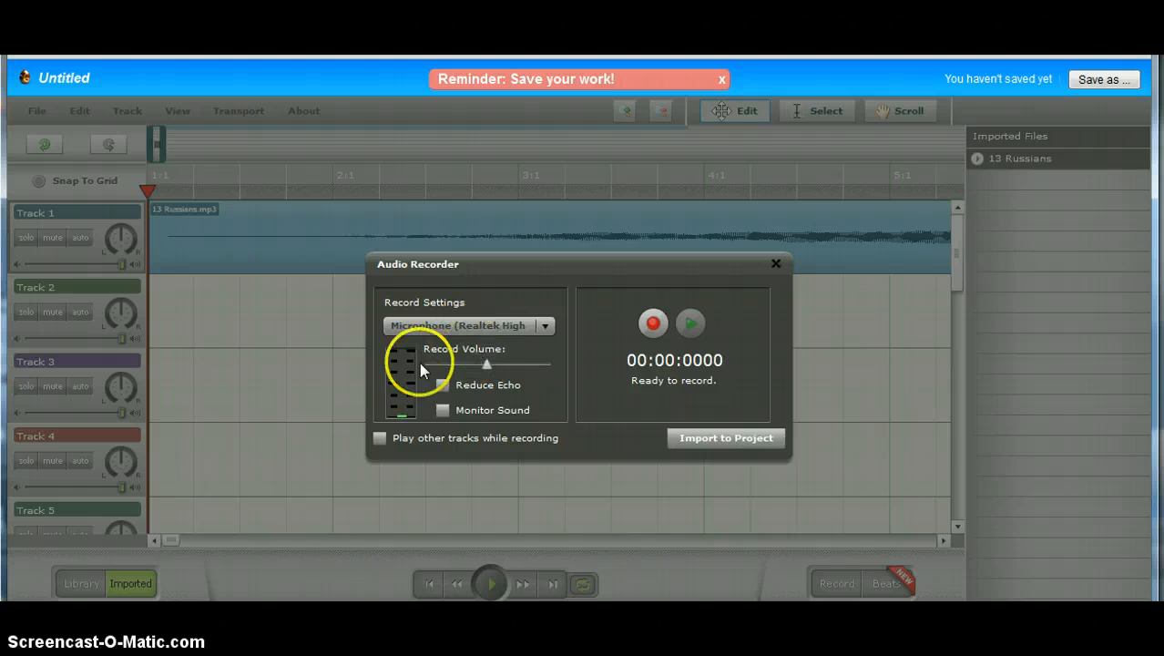
{"action": "left_click", "coordinate": [653, 324]}
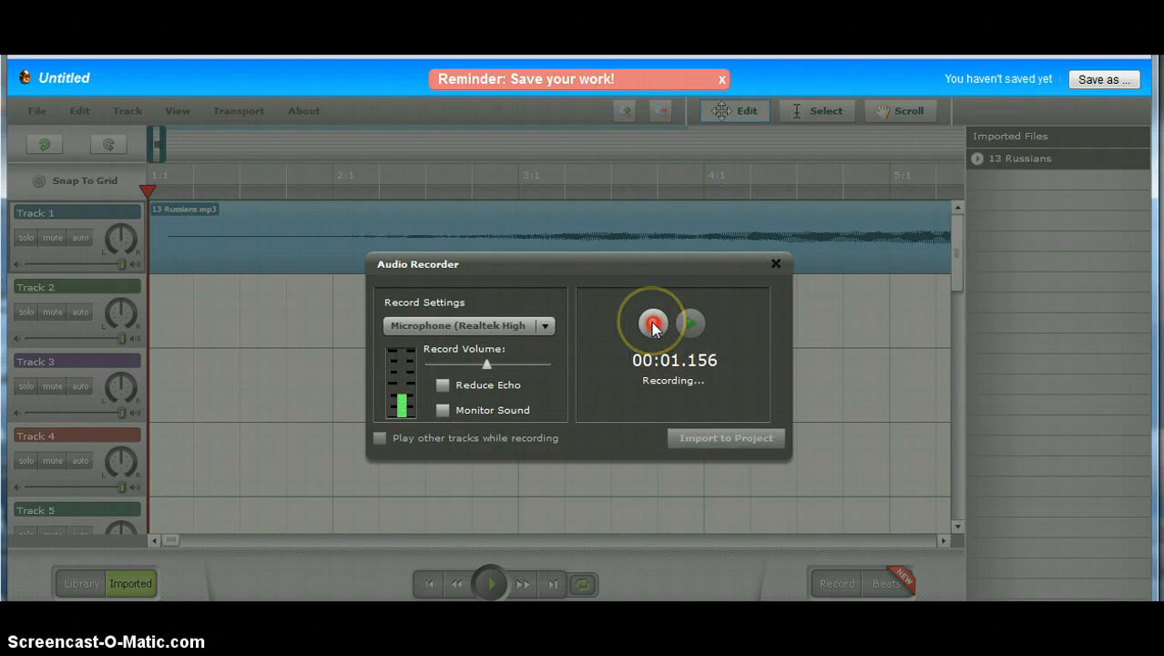
{"action": "left_click", "coordinate": [653, 325]}
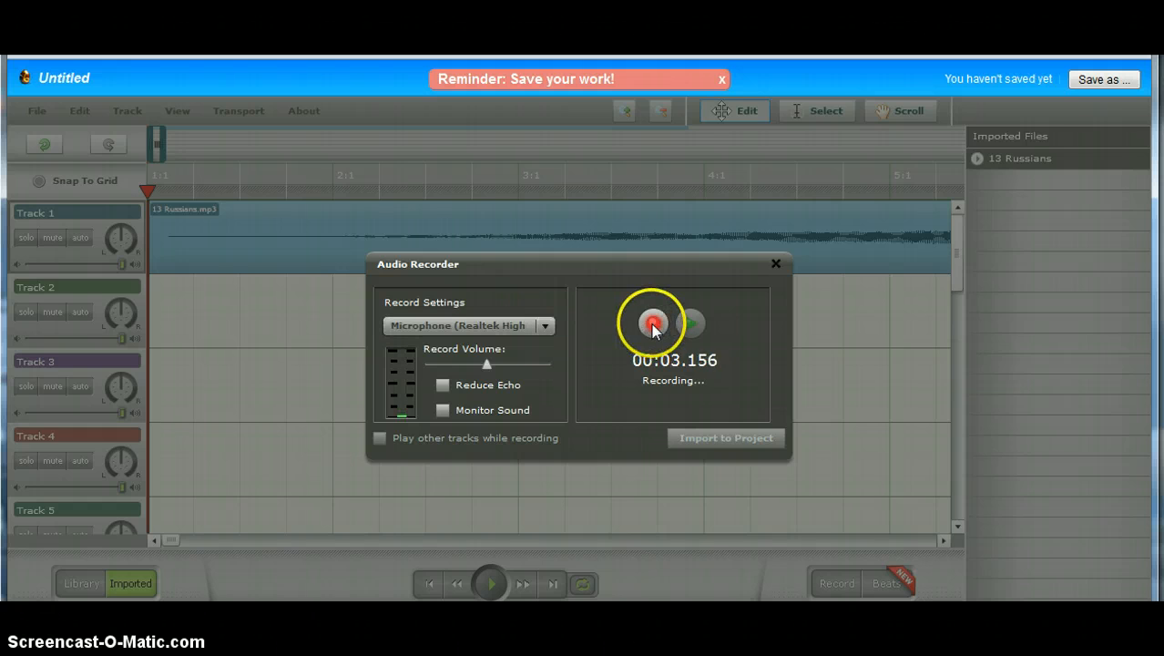
{"action": "left_click", "coordinate": [713, 435]}
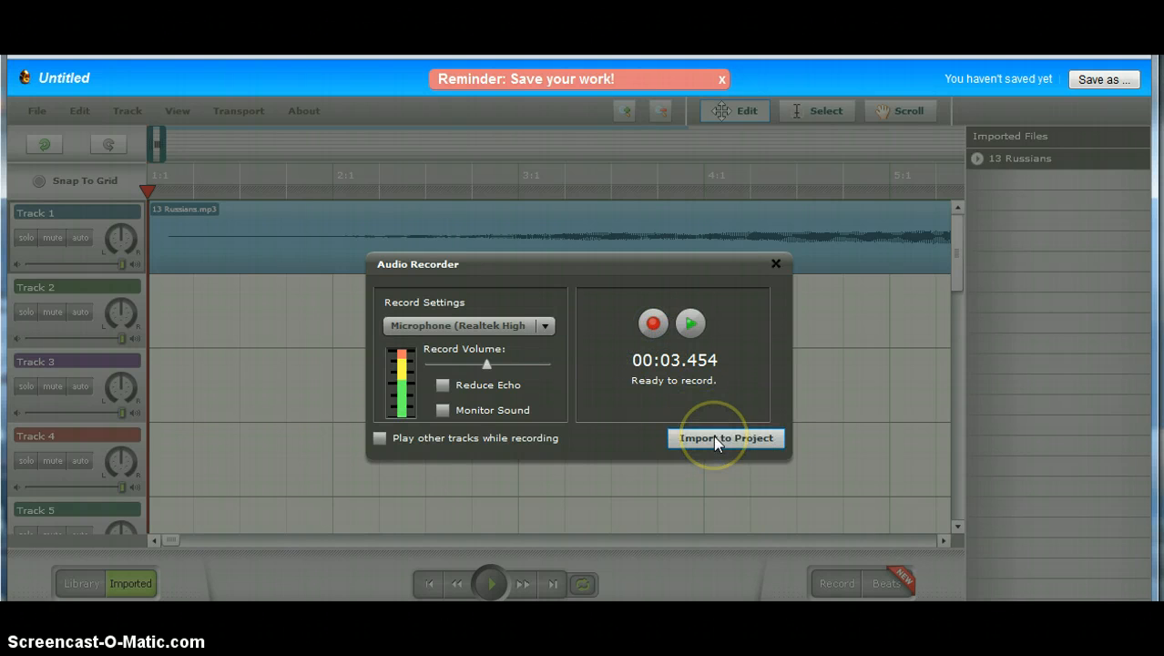
{"action": "left_click", "coordinate": [713, 437]}
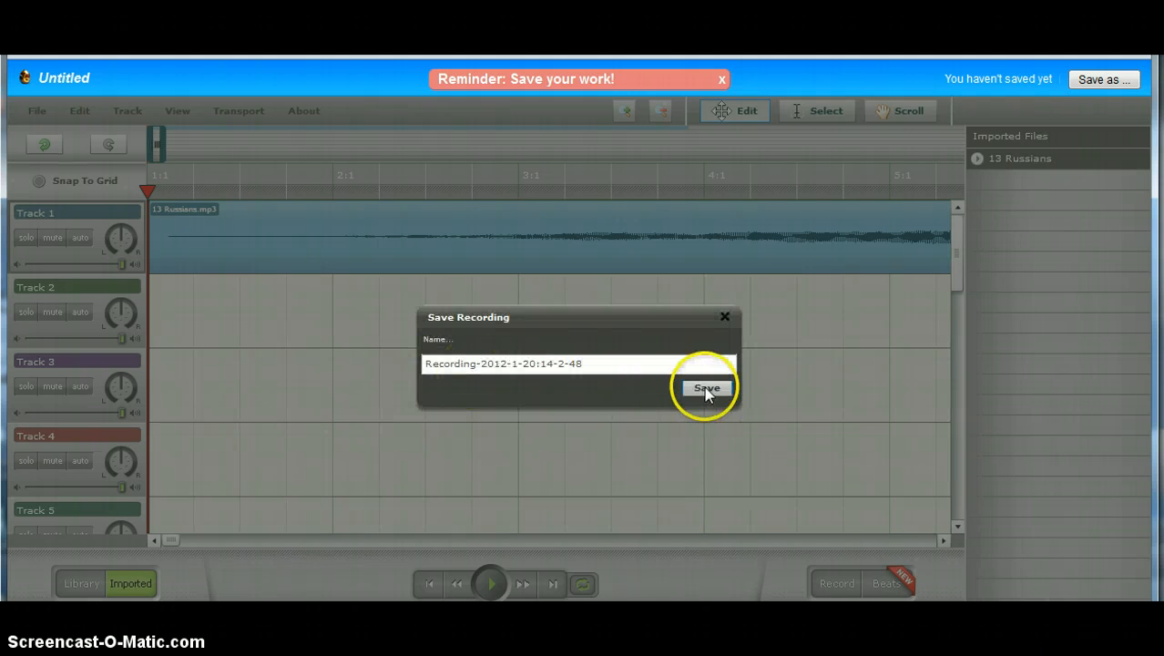
{"action": "left_click", "coordinate": [716, 388]}
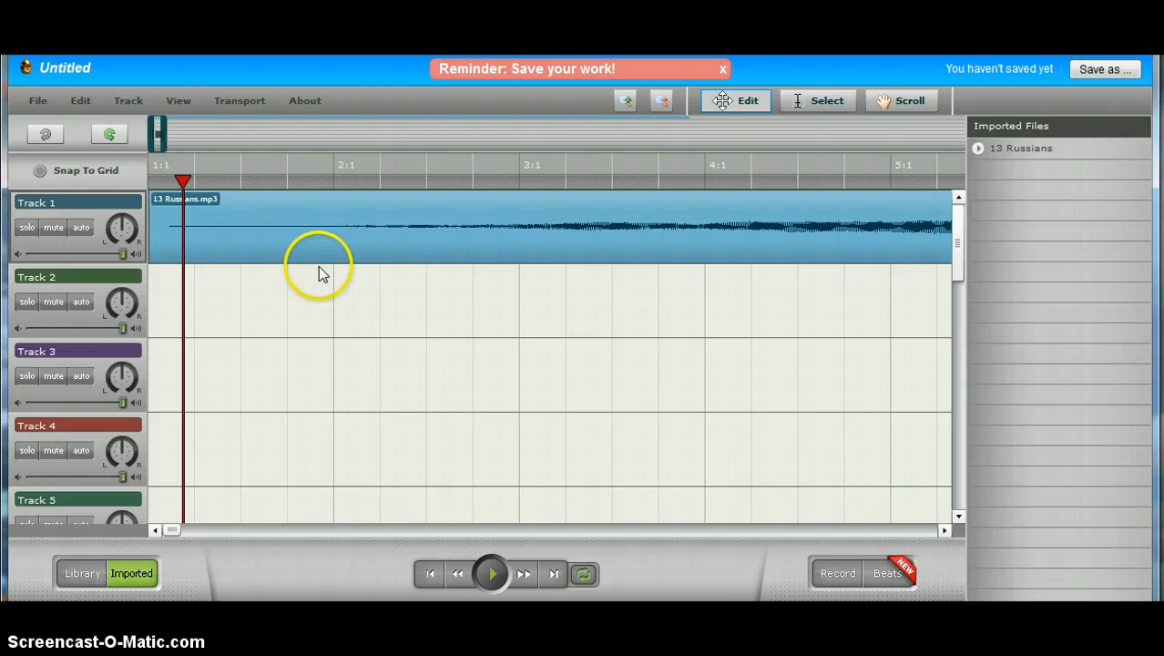
Step: Drag the Trim Start and Trim End handles to cut the quiet opening and tail off 13 Russians
{"action": "mouse_move", "coordinate": [164, 237]}
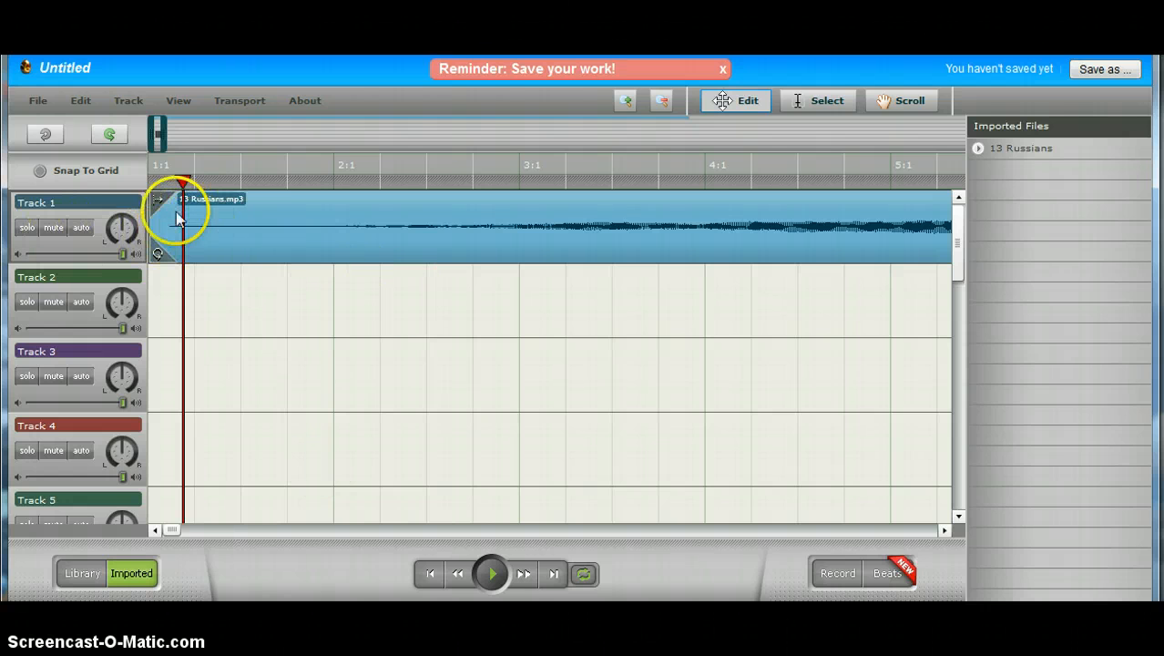
{"action": "left_click_drag", "start_coordinate": [158, 200], "coordinate": [443, 199]}
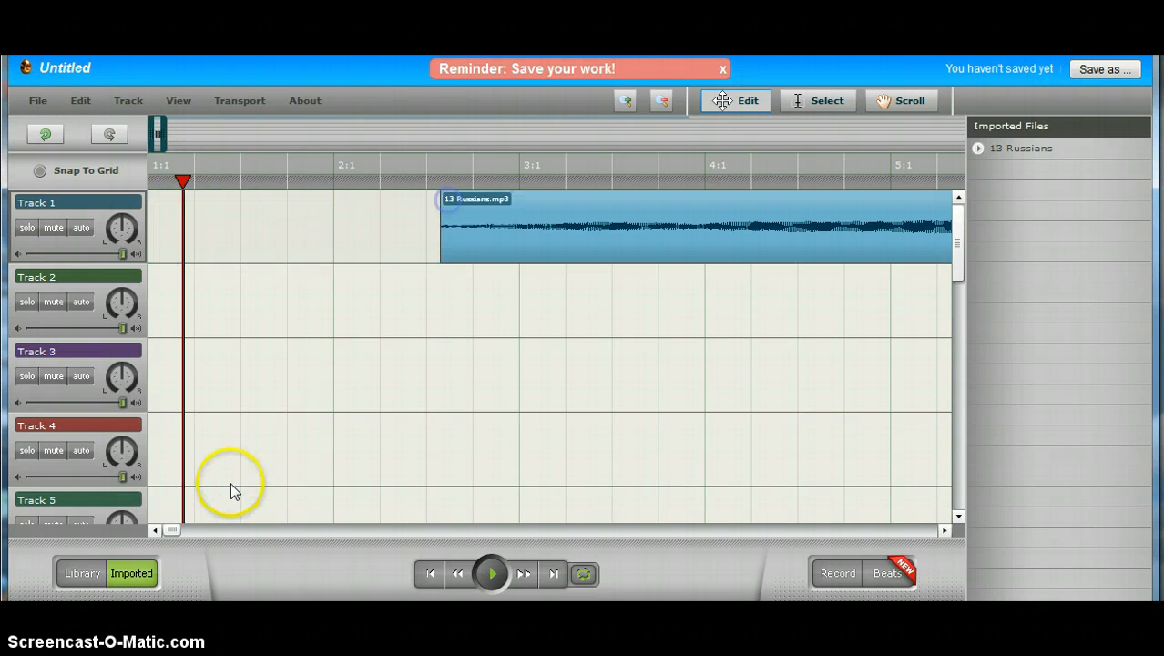
{"action": "left_click_drag", "start_coordinate": [171, 529], "coordinate": [678, 515]}
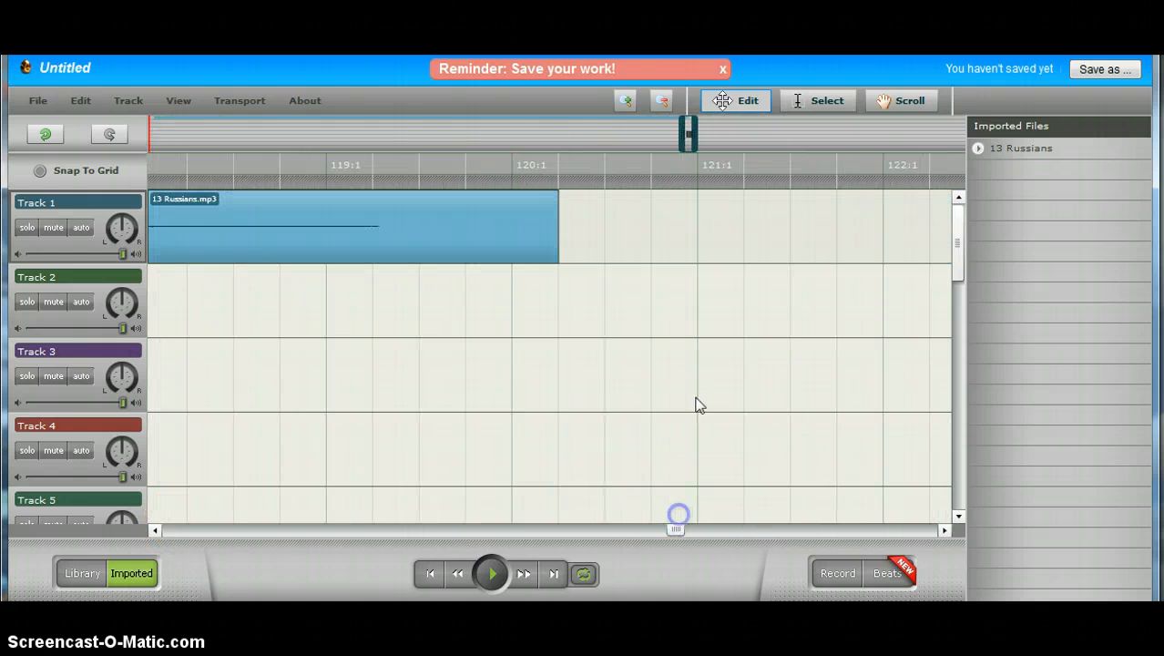
{"action": "left_click_drag", "start_coordinate": [546, 195], "coordinate": [131, 201]}
{"action": "left_click_drag", "start_coordinate": [676, 528], "coordinate": [652, 530]}
{"action": "left_click_drag", "start_coordinate": [897, 208], "coordinate": [232, 228]}
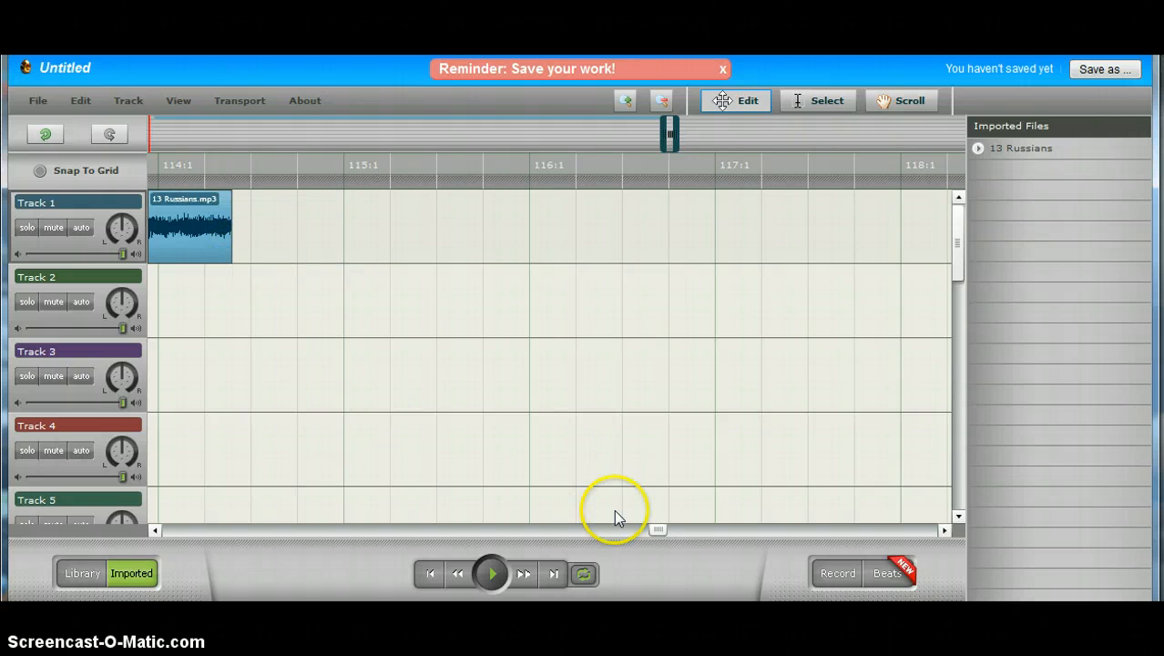
{"action": "left_click_drag", "start_coordinate": [655, 530], "coordinate": [143, 532]}
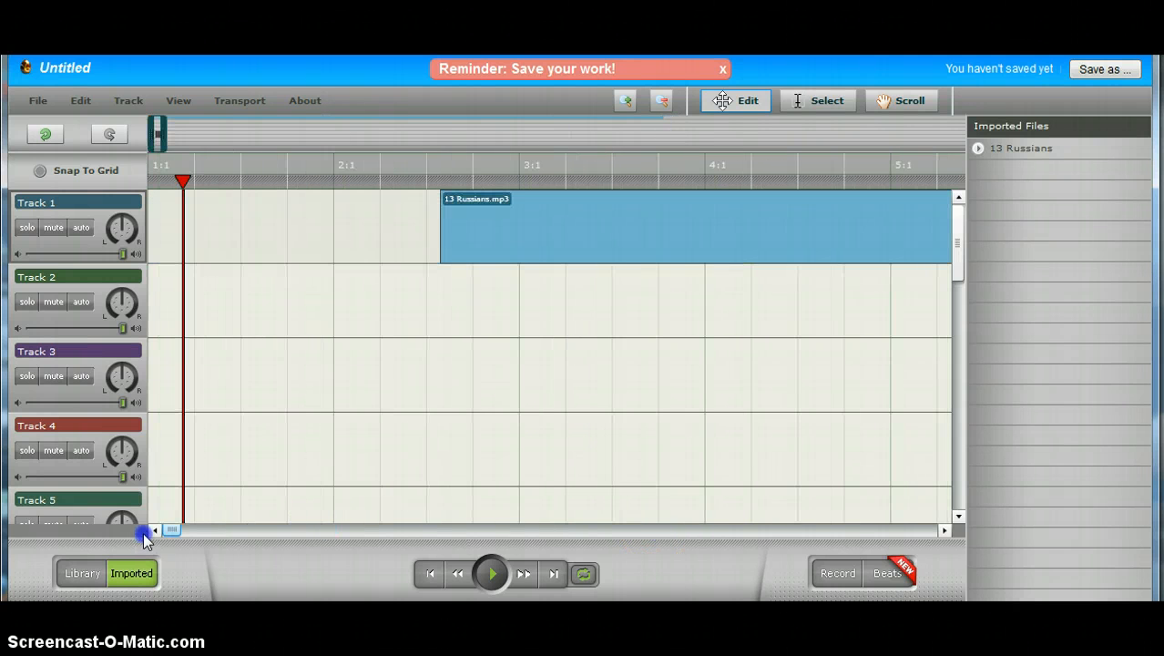
{"action": "left_click", "coordinate": [502, 242]}
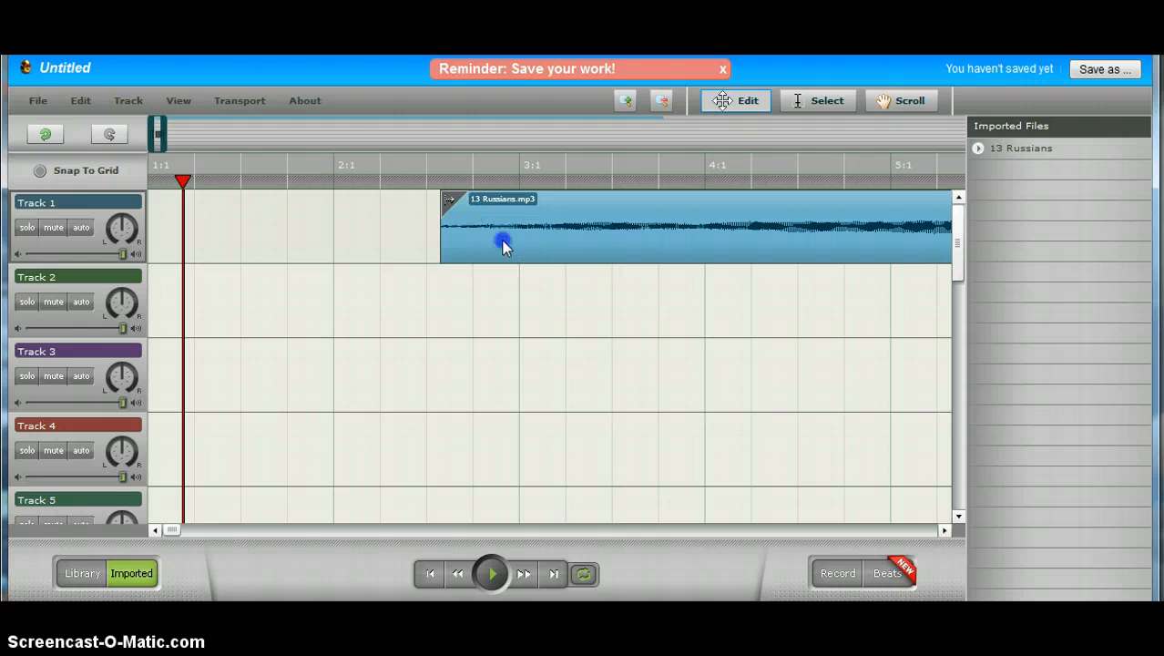
Step: Try and clear a time-range selection, then drag the clip back to the start of Track 1
{"action": "left_click", "coordinate": [824, 101]}
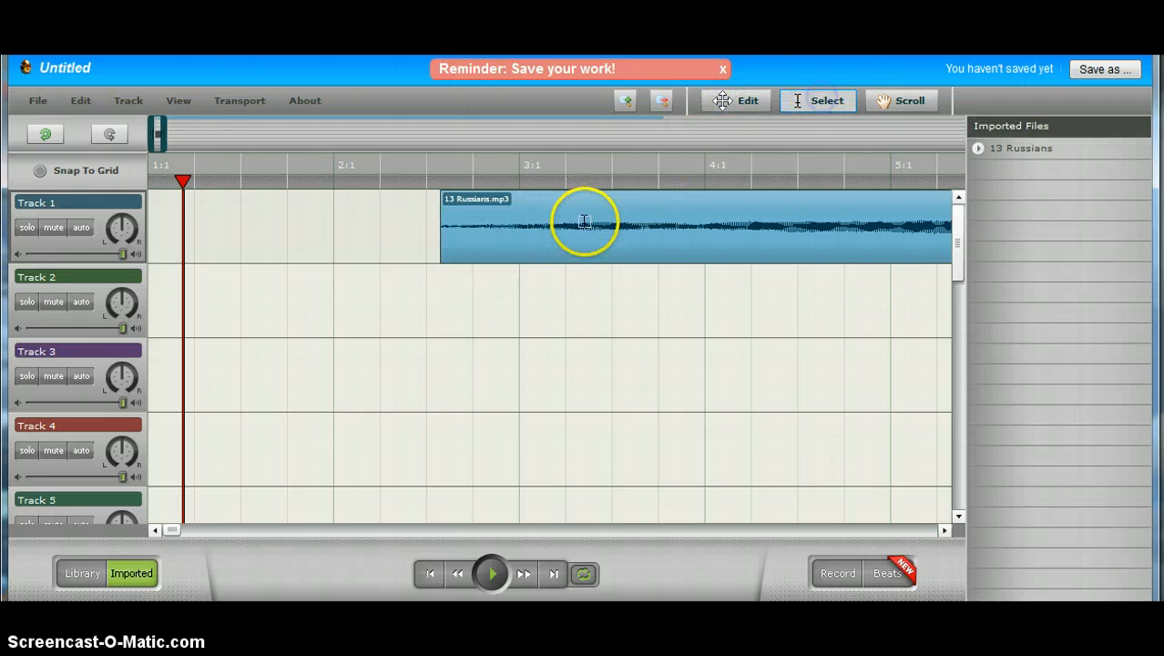
{"action": "left_click_drag", "start_coordinate": [575, 250], "coordinate": [451, 253]}
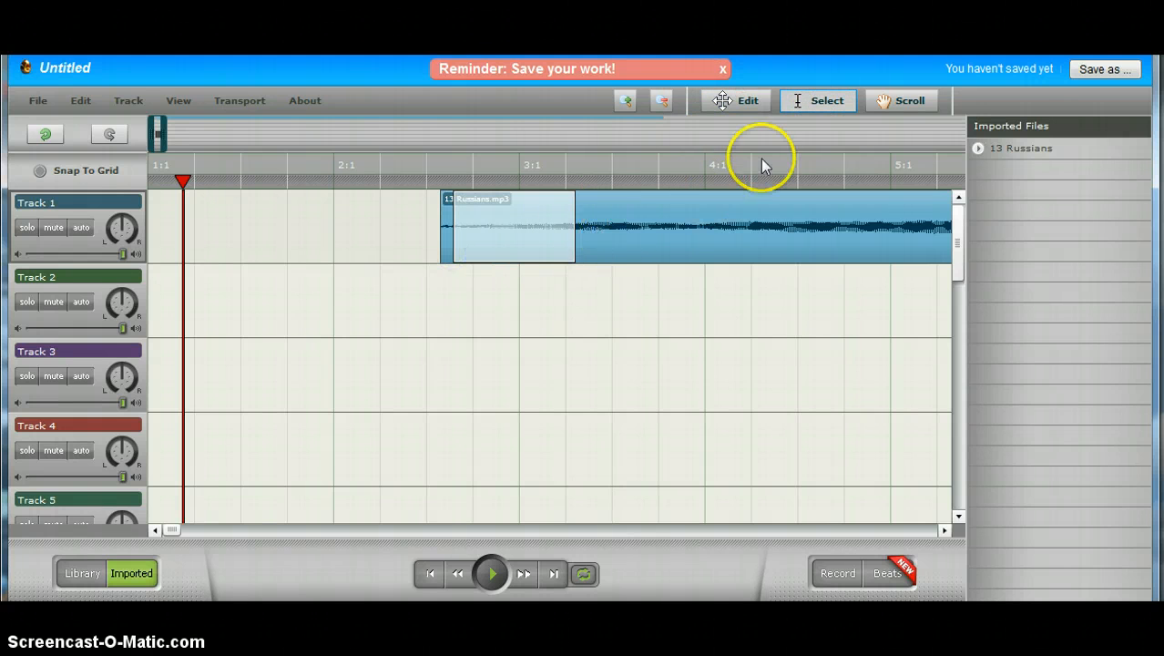
{"action": "left_click", "coordinate": [803, 100]}
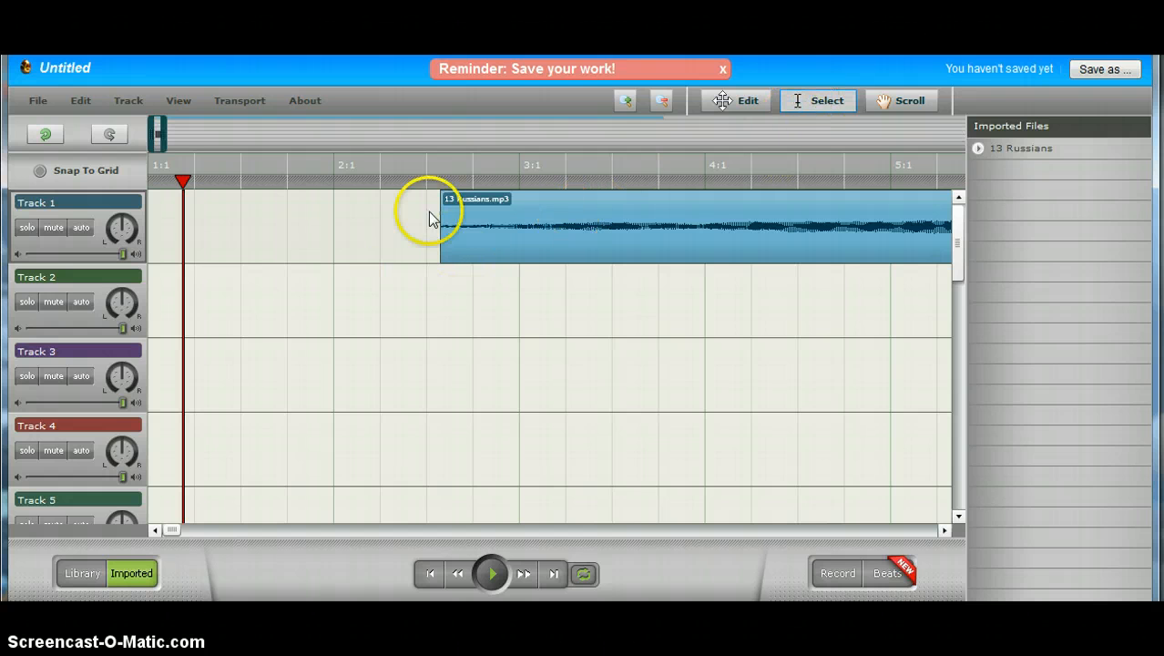
{"action": "left_click", "coordinate": [740, 102]}
{"action": "left_click_drag", "start_coordinate": [521, 238], "coordinate": [34, 553]}
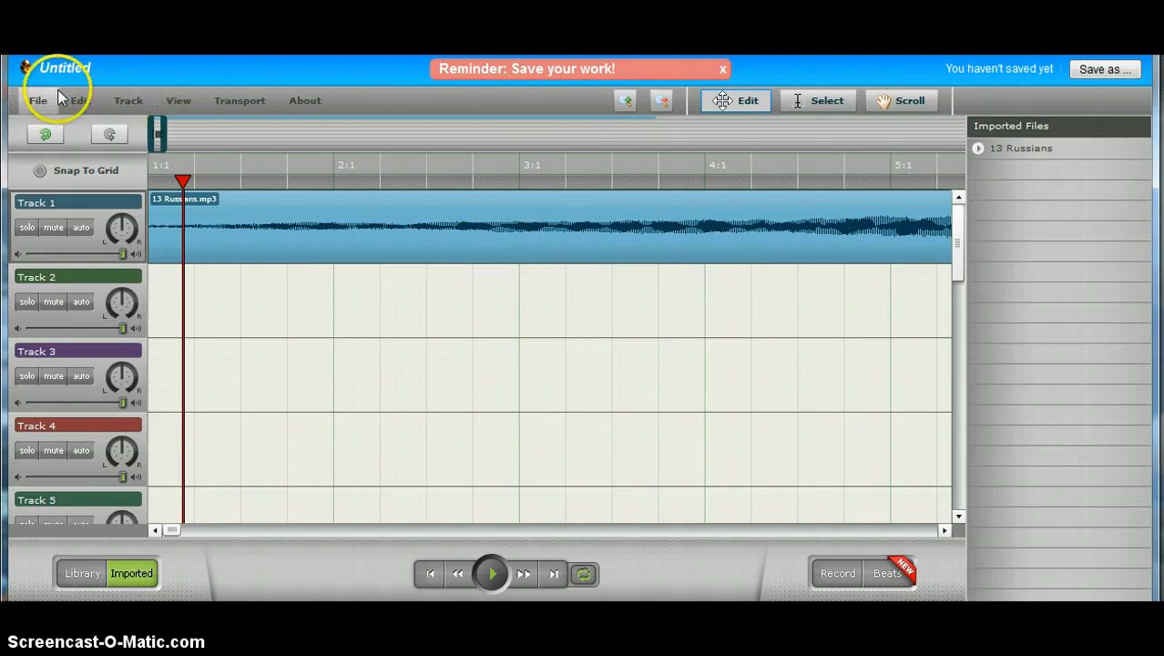
Step: Enter 'My audio' as the creation title in Save as and save it as a new creation
{"action": "left_click", "coordinate": [1113, 68]}
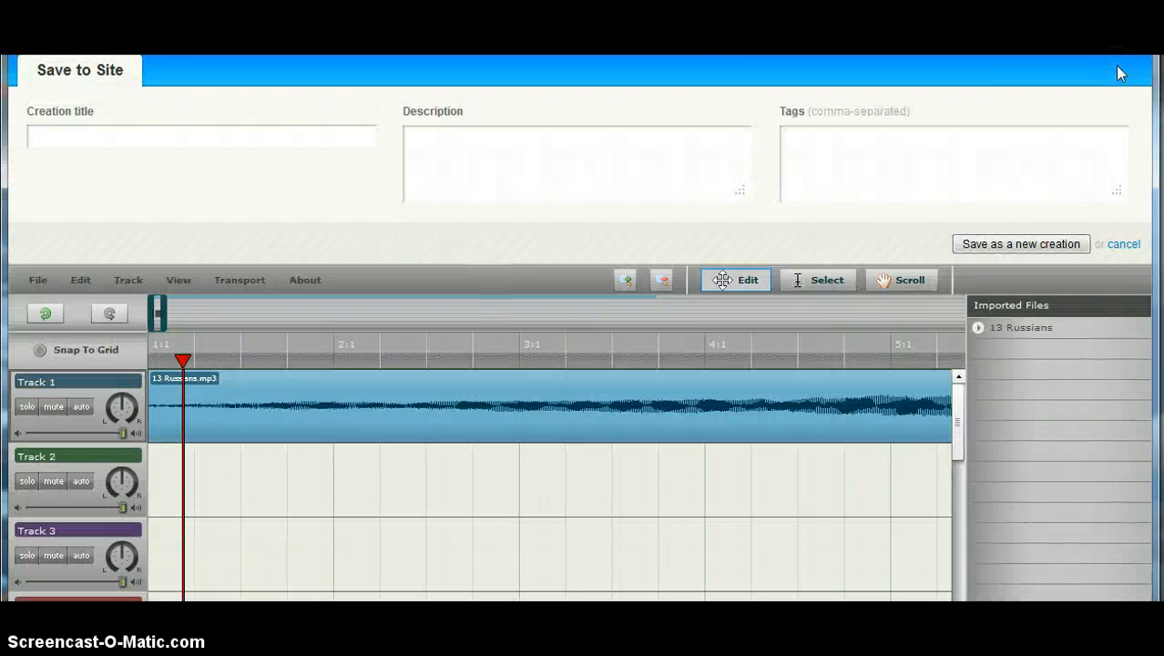
{"action": "left_click", "coordinate": [234, 139]}
{"action": "left_click", "coordinate": [1020, 243]}
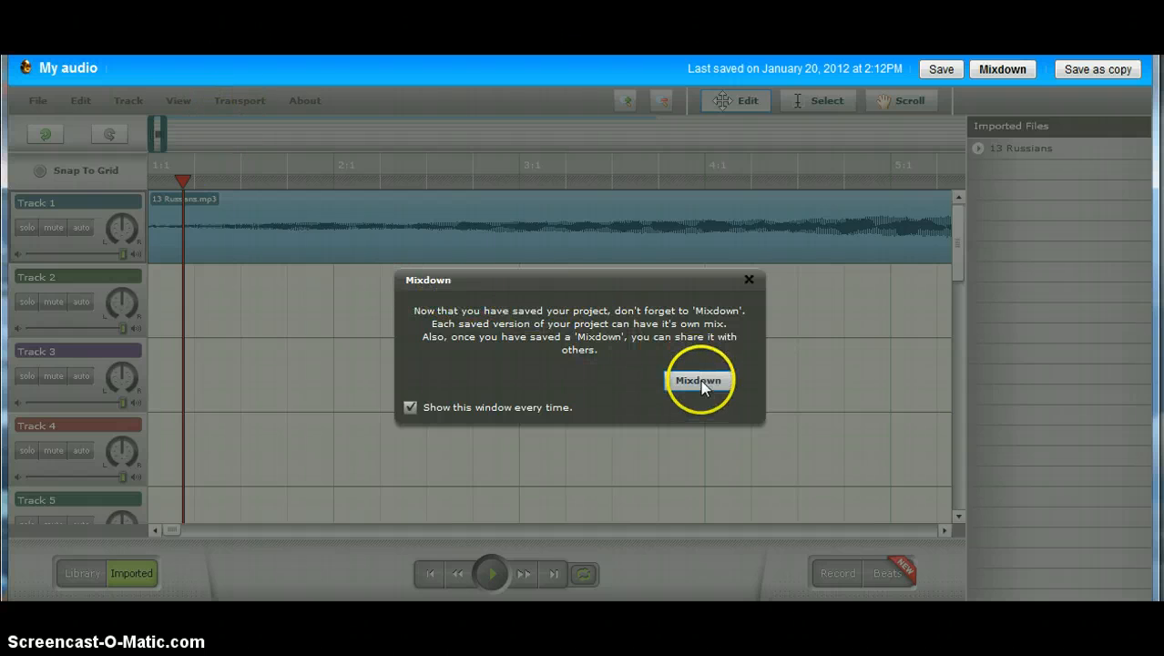
Step: Dismiss the reminder and run Mixdown to produce My audio.egg with mp3/wav downloads and embed codes
{"action": "left_click", "coordinate": [749, 279]}
{"action": "left_click", "coordinate": [37, 101]}
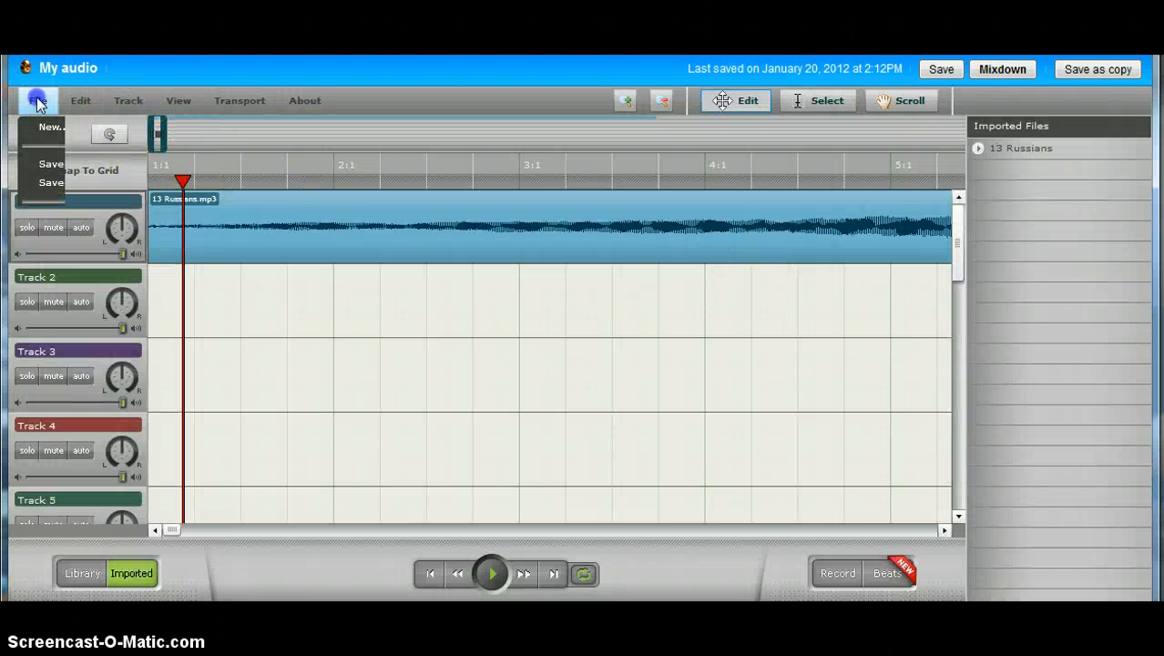
{"action": "left_click", "coordinate": [89, 387]}
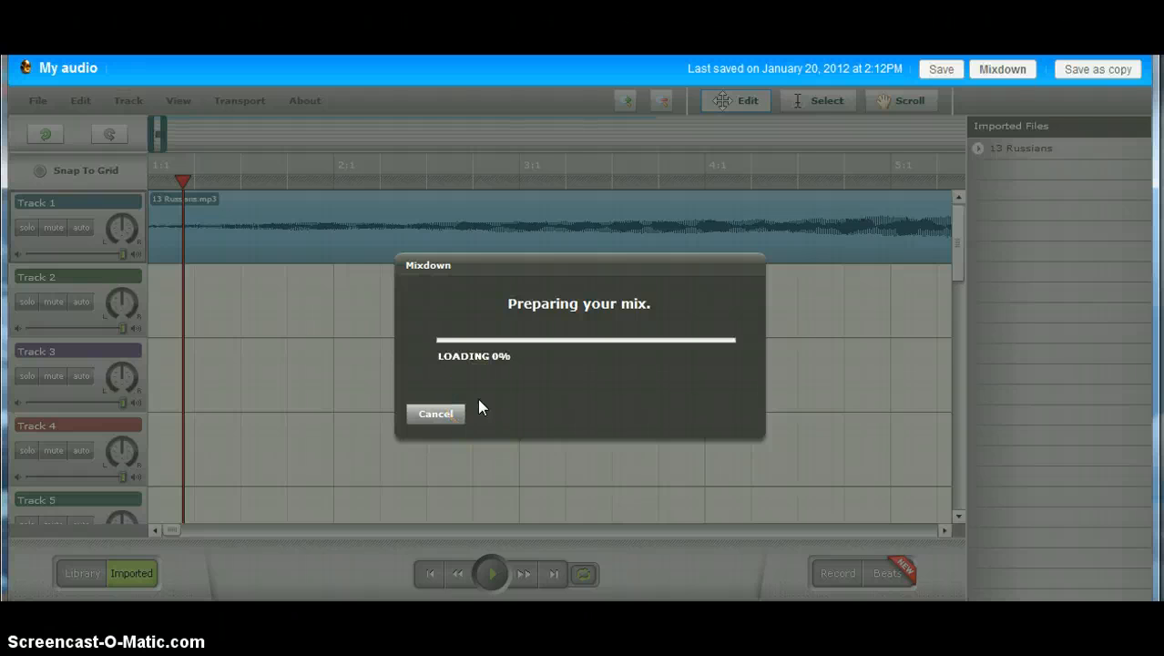
{"action": "left_click", "coordinate": [638, 411]}
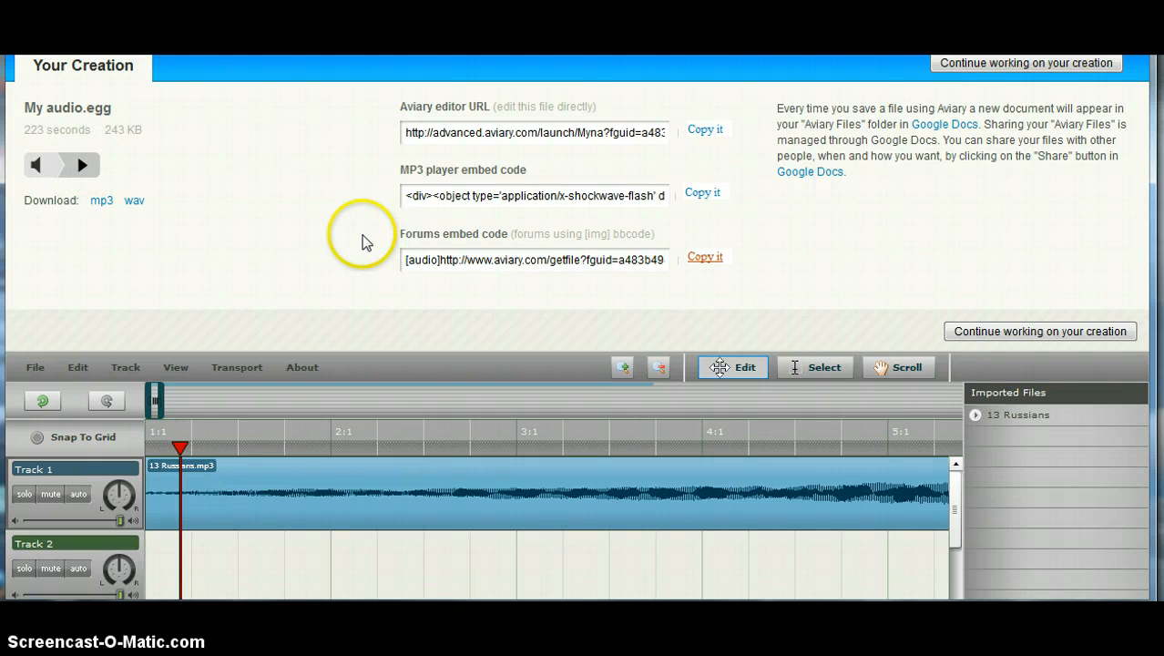
Step: Download the mixed track as both MP3 and WAV files
{"action": "left_click", "coordinate": [101, 201]}
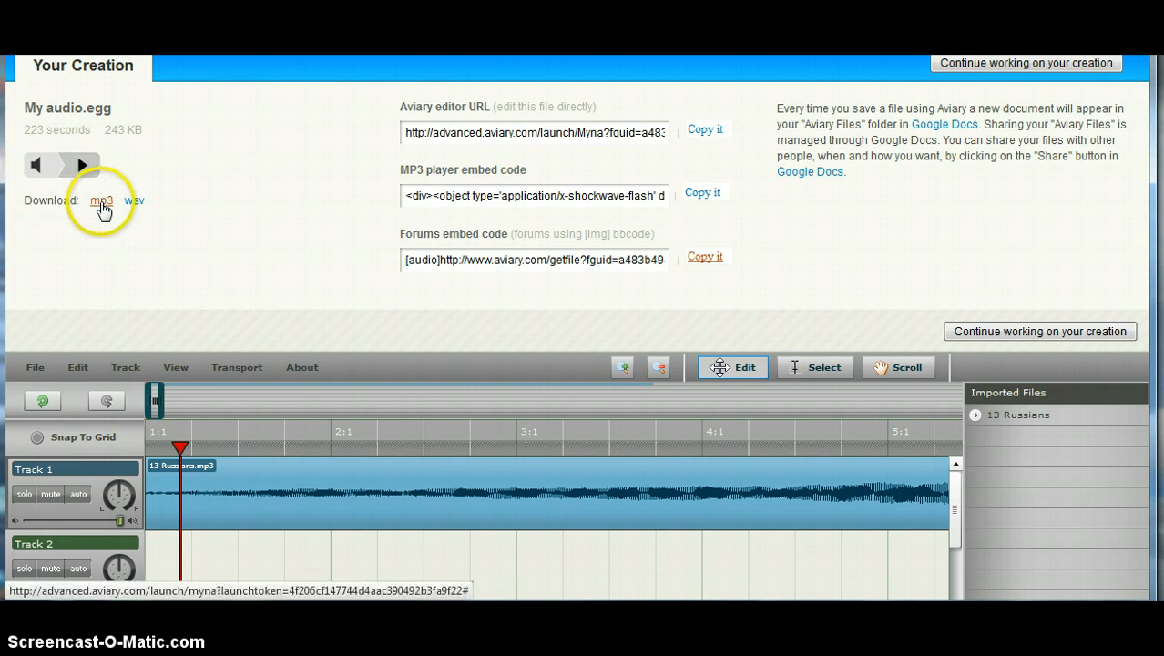
{"action": "left_click", "coordinate": [135, 202]}
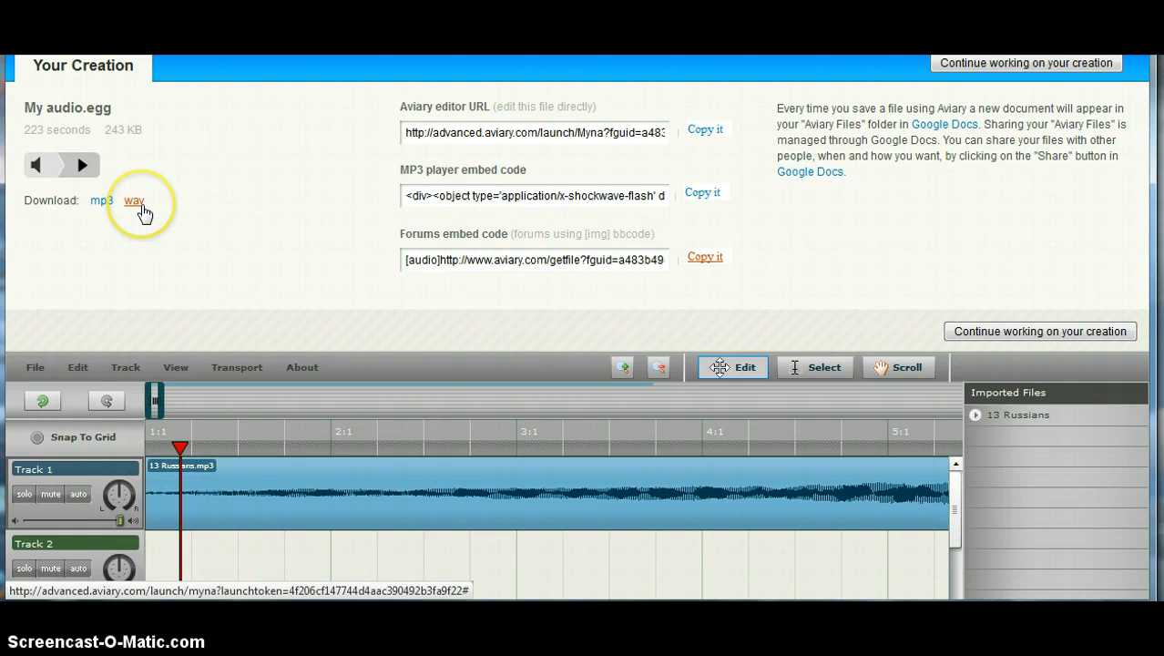
{"action": "left_click", "coordinate": [247, 218]}
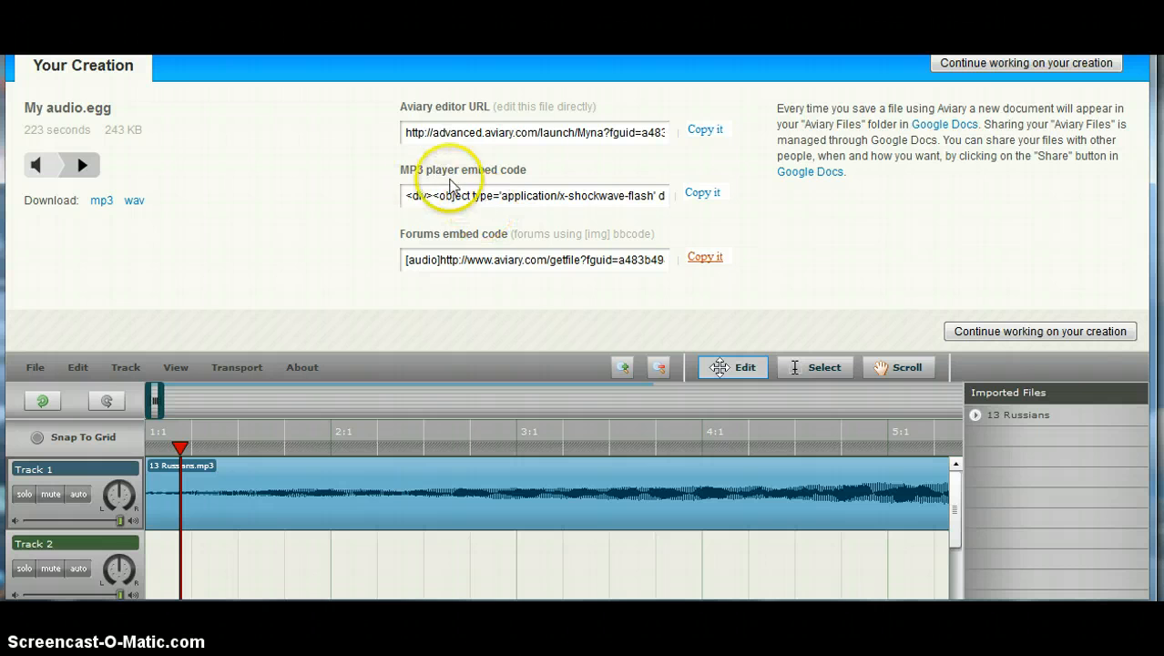
Step: Copy the MP3 player embed code for My audio.egg using its 'Copy it' link
{"action": "left_click", "coordinate": [509, 199]}
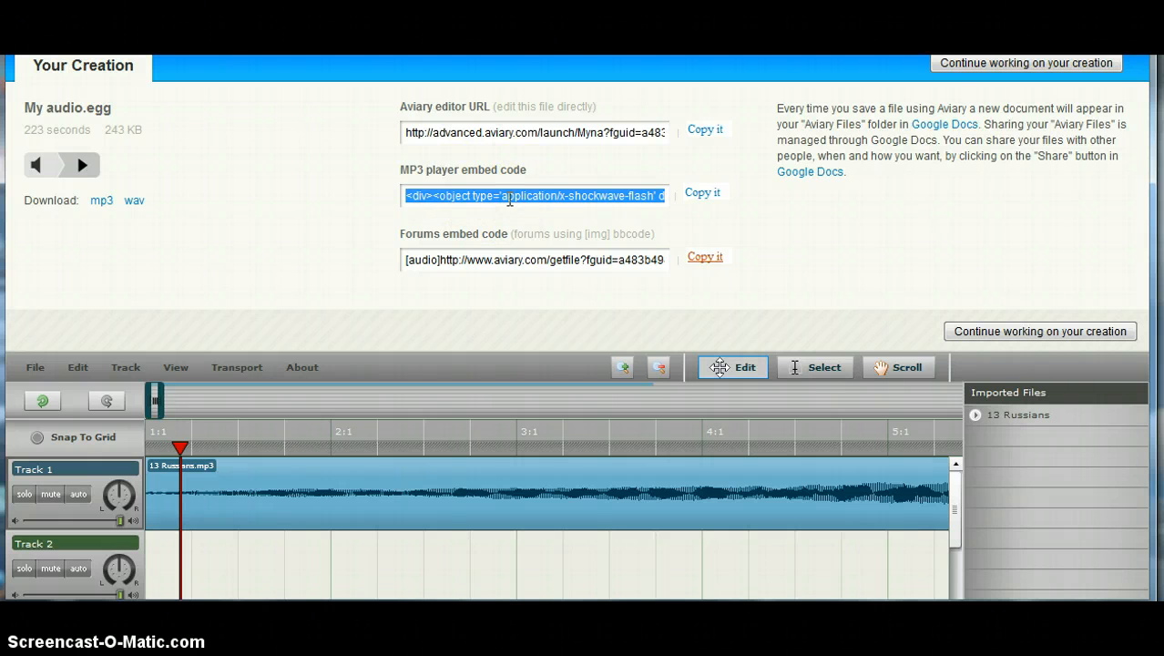
{"action": "left_click", "coordinate": [702, 194]}
{"action": "left_click", "coordinate": [701, 194]}
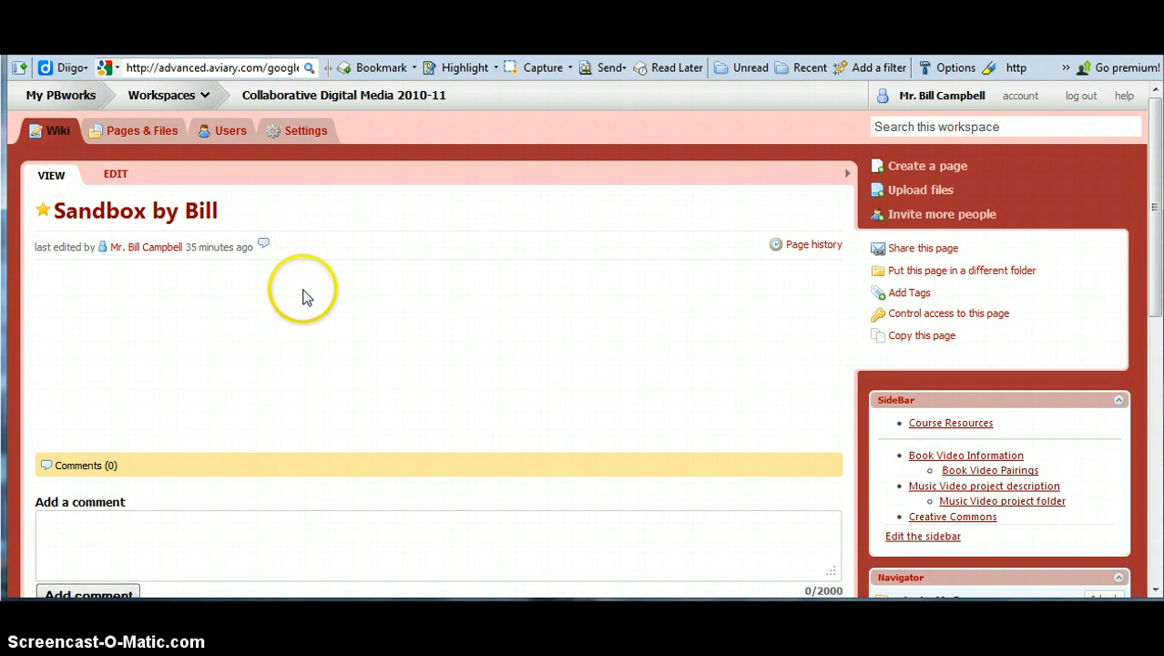
Step: Put the wiki page in edit mode and start an Insert > HTML/JavaScript block
{"action": "left_click", "coordinate": [114, 178]}
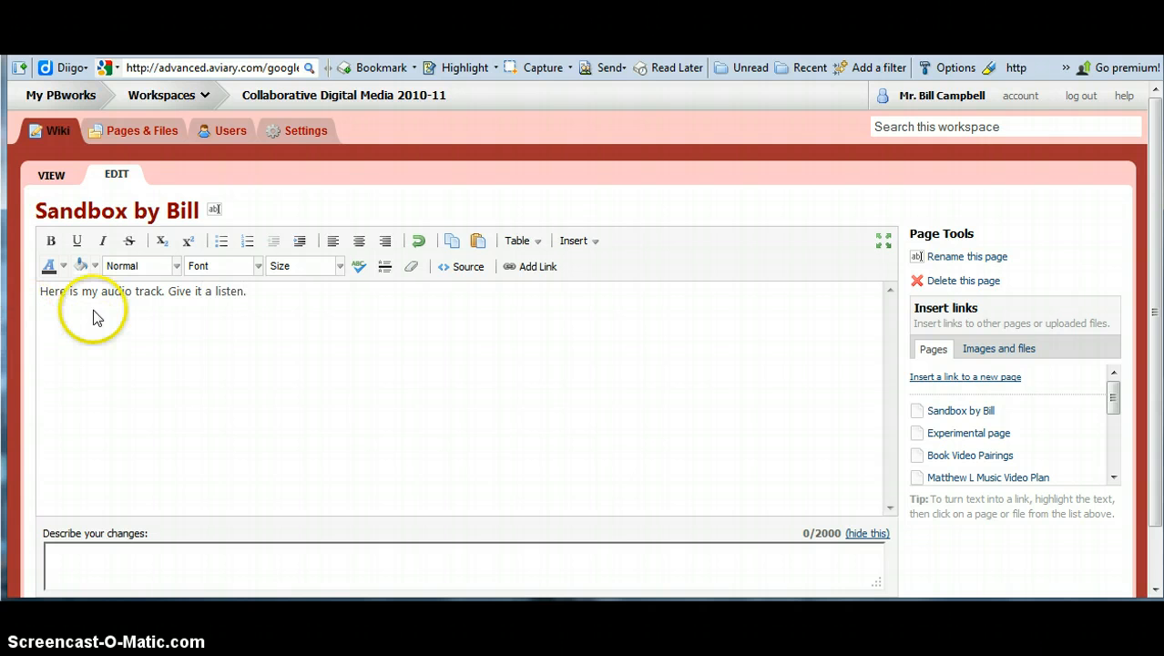
{"action": "left_click", "coordinate": [595, 242]}
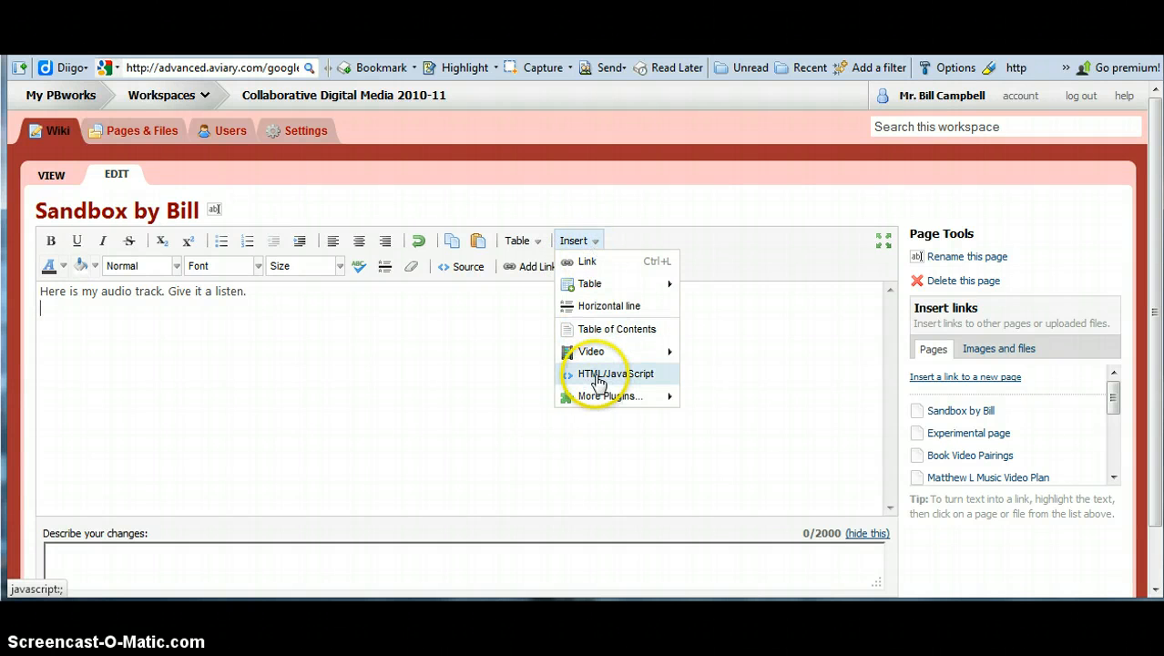
{"action": "left_click", "coordinate": [598, 377]}
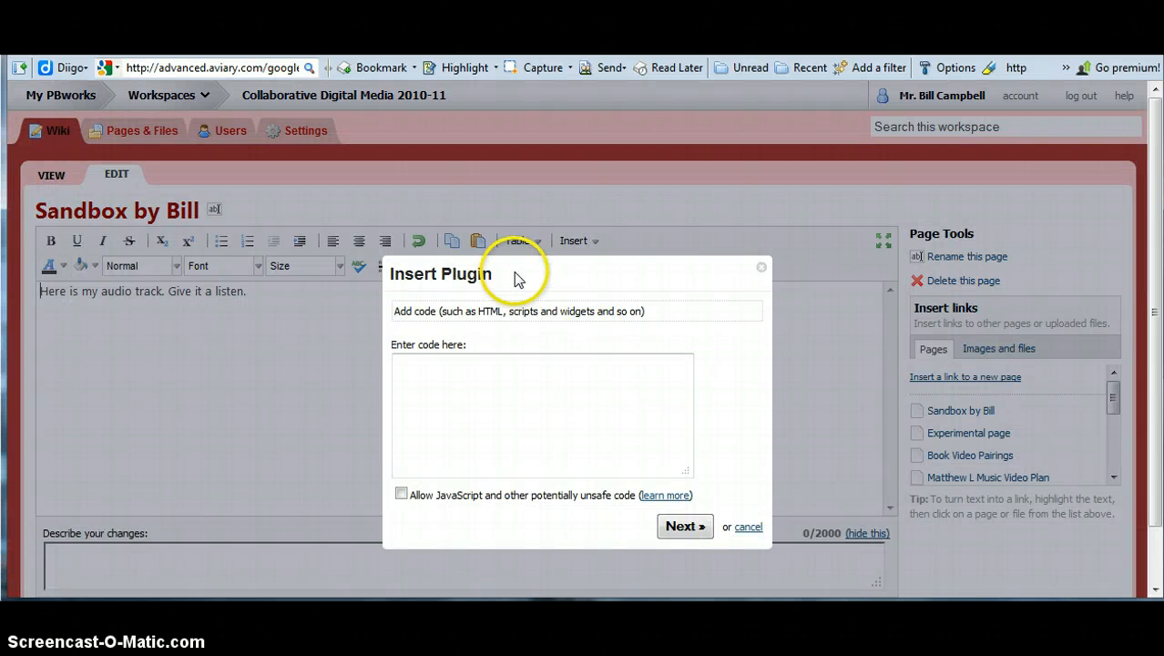
{"action": "key", "text": "Escape"}
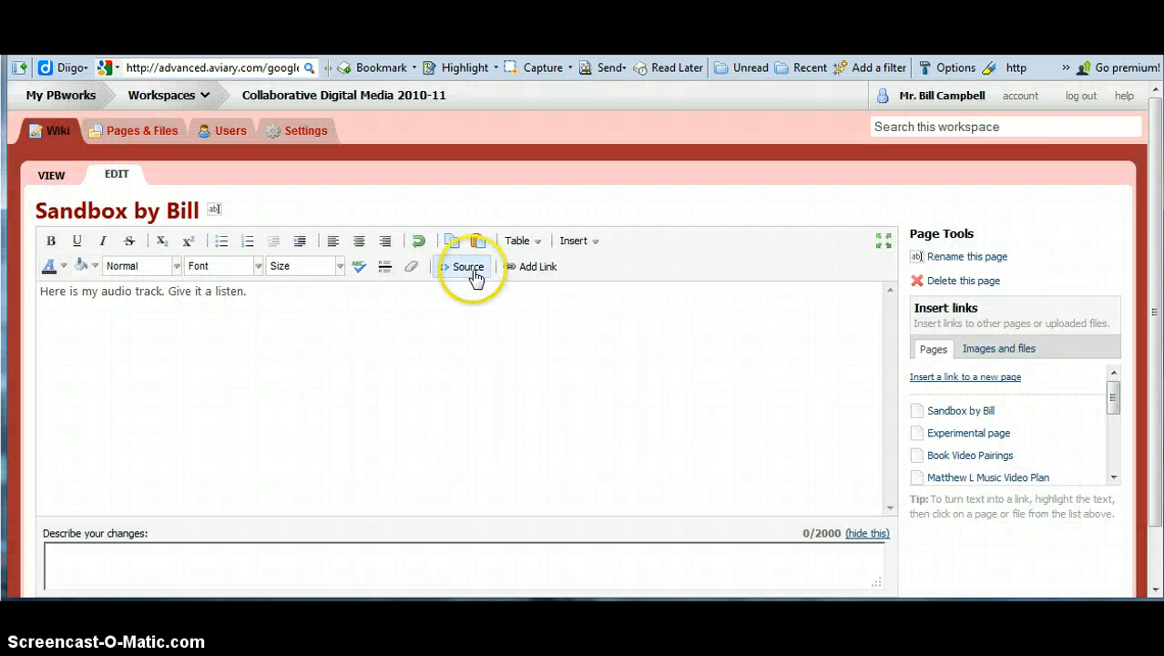
{"action": "left_click", "coordinate": [576, 241]}
{"action": "left_click", "coordinate": [590, 377]}
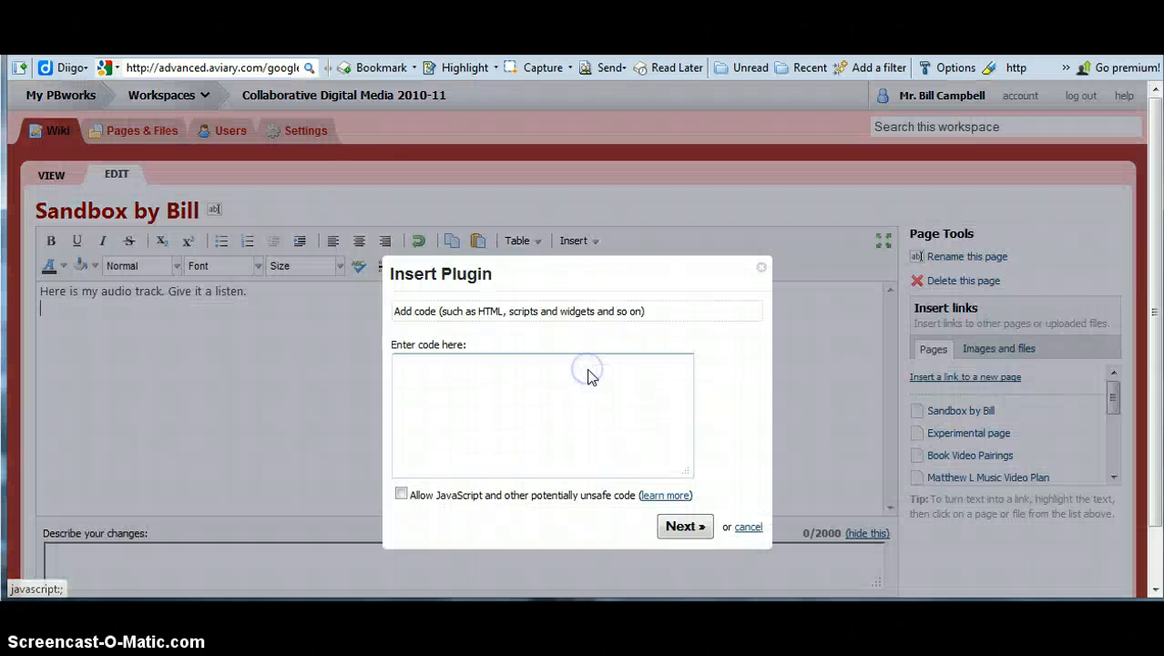
Step: Paste the Aviary embed code into the HTML box and insert the plugin
{"action": "right_click", "coordinate": [427, 389]}
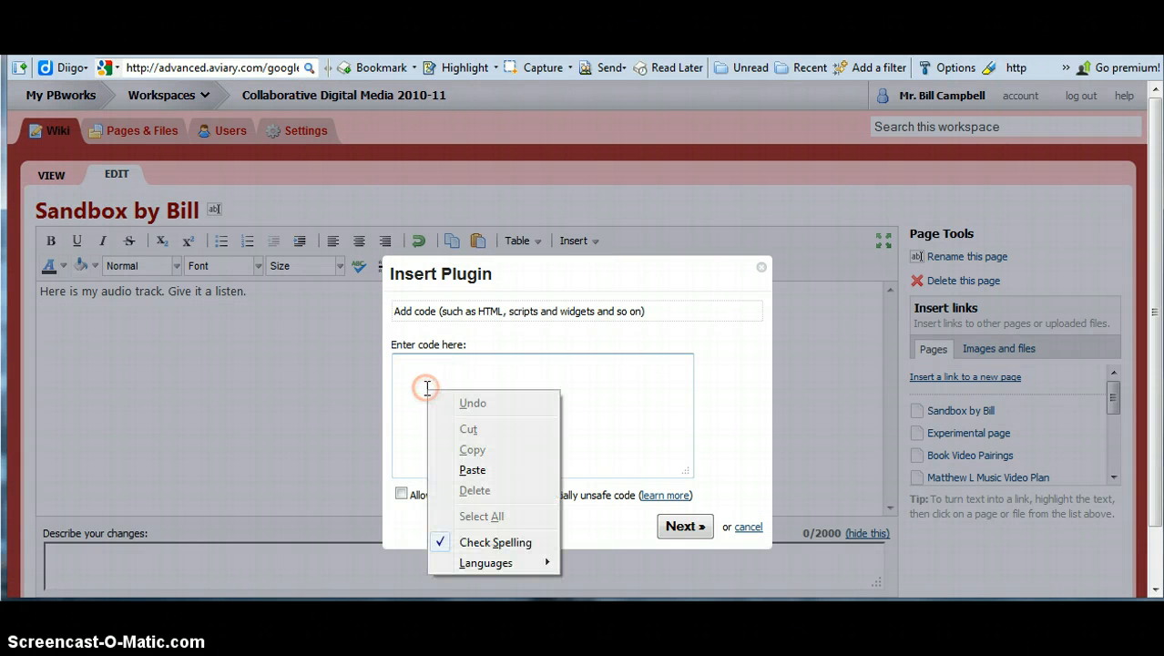
{"action": "left_click", "coordinate": [473, 469]}
{"action": "scroll", "coordinate": [533, 428], "scroll_direction": "down", "scroll_amount": 3}
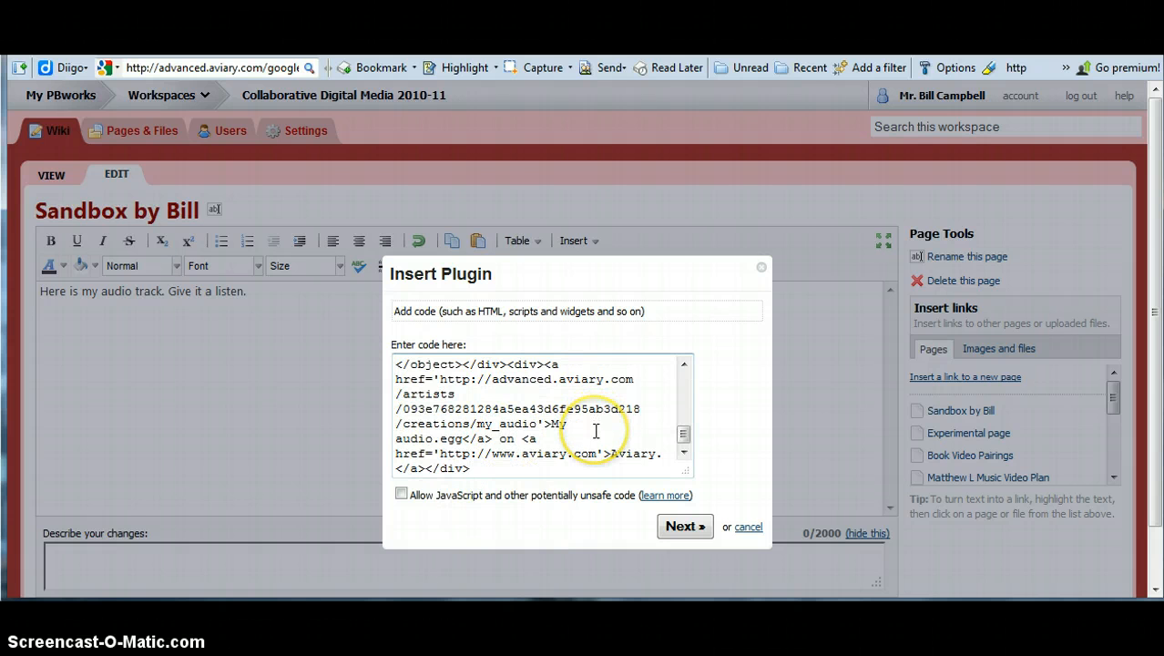
{"action": "key", "text": "alt+Tab"}
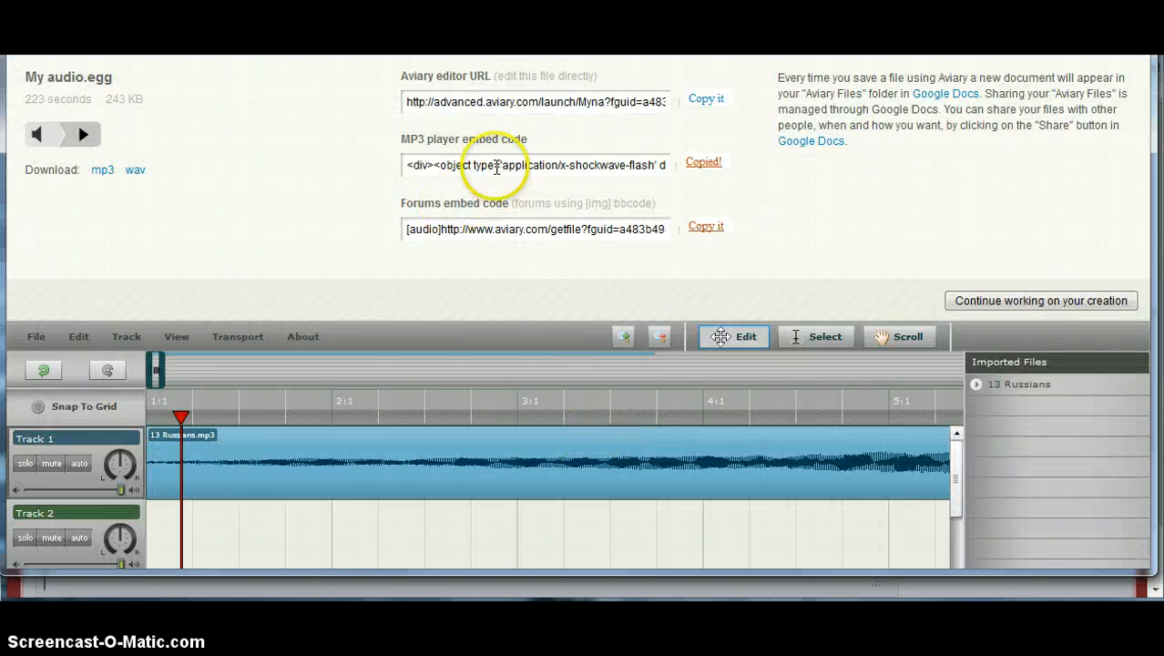
{"action": "key", "text": "alt+Tab"}
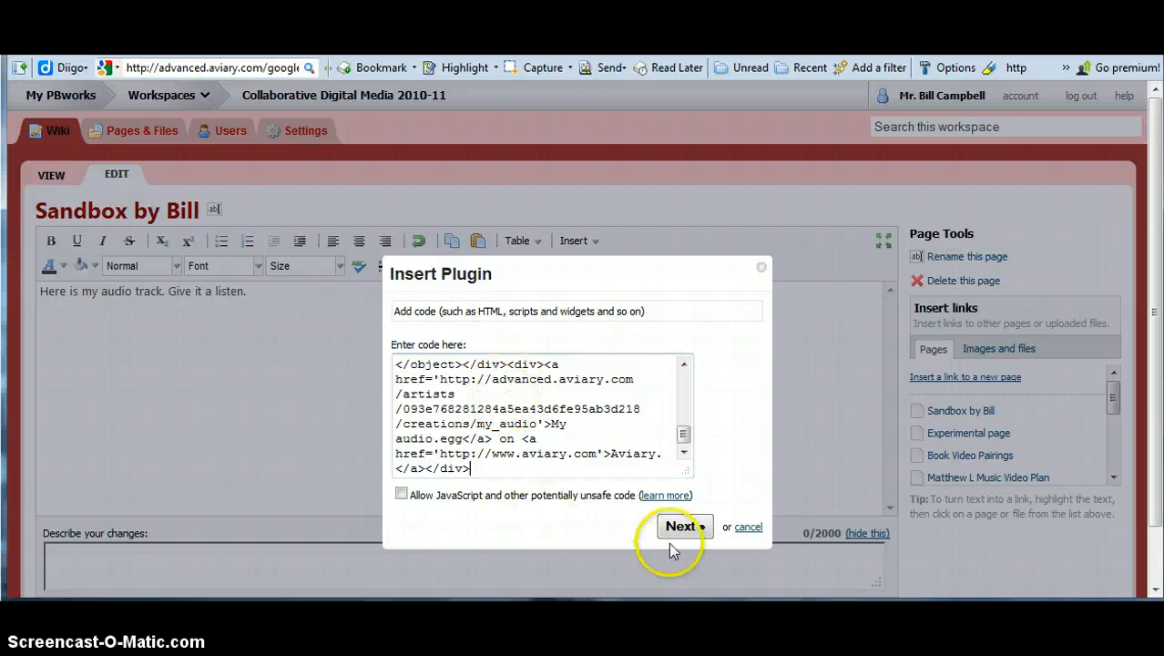
{"action": "left_click", "coordinate": [698, 527]}
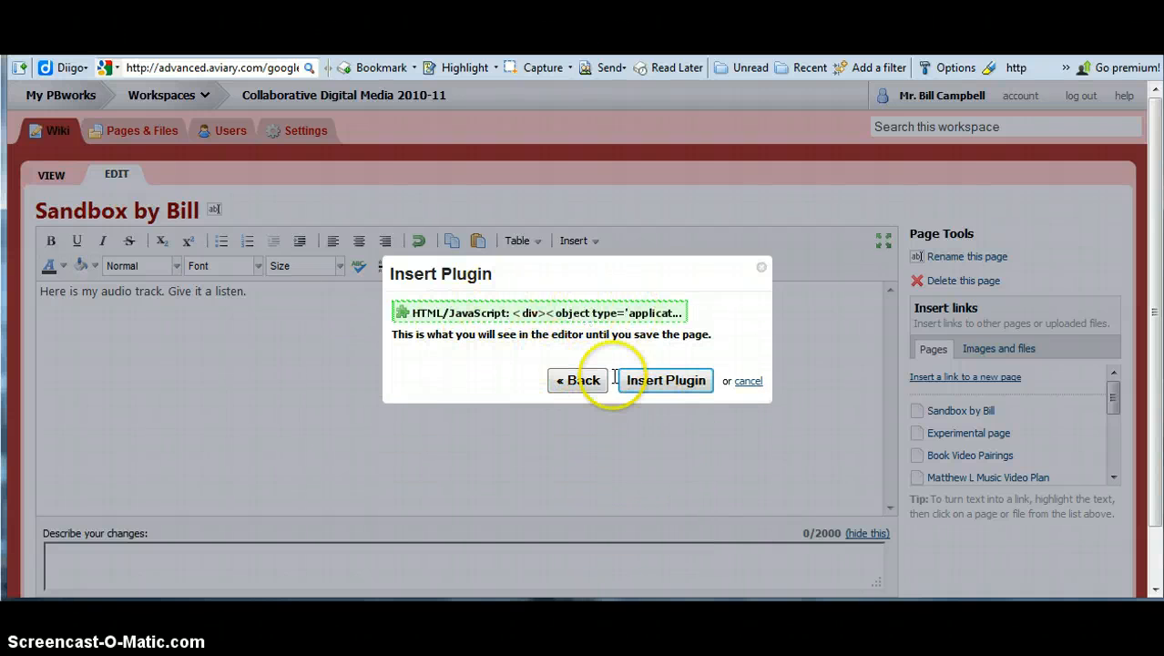
{"action": "left_click", "coordinate": [667, 386]}
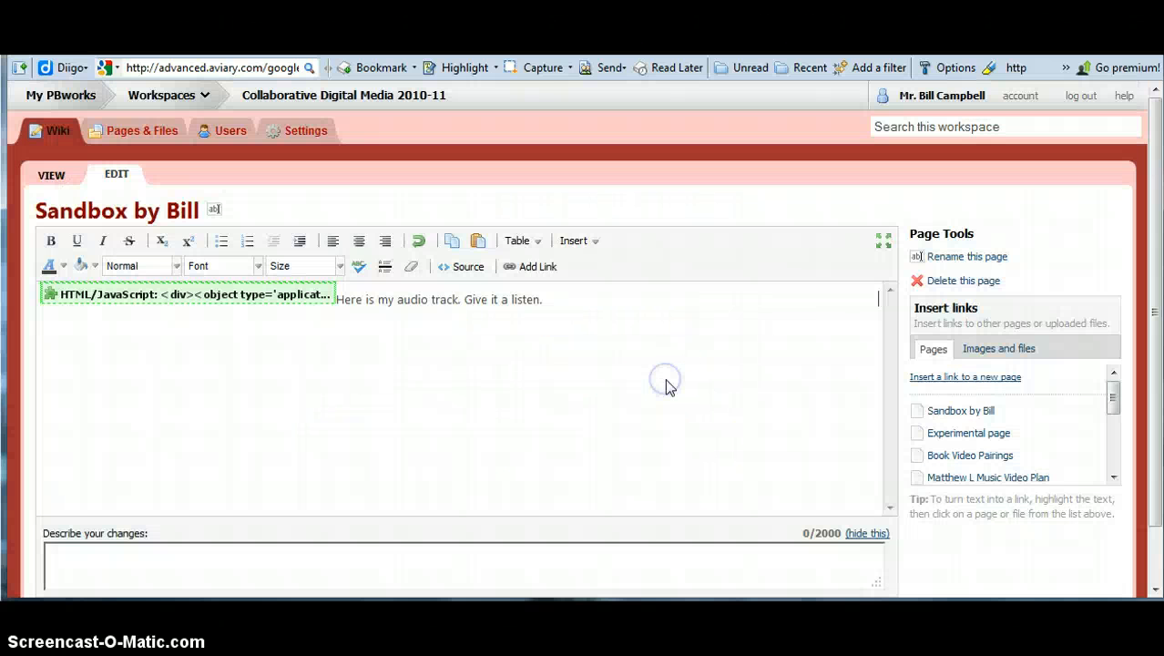
Step: Drag the green player plugin under 'Here is my audio track. Give it a listen.' and save Sandbox by Bill
{"action": "left_click", "coordinate": [319, 295]}
{"action": "left_click", "coordinate": [356, 296]}
{"action": "left_click", "coordinate": [299, 295]}
{"action": "left_click_drag", "start_coordinate": [326, 298], "coordinate": [355, 328]}
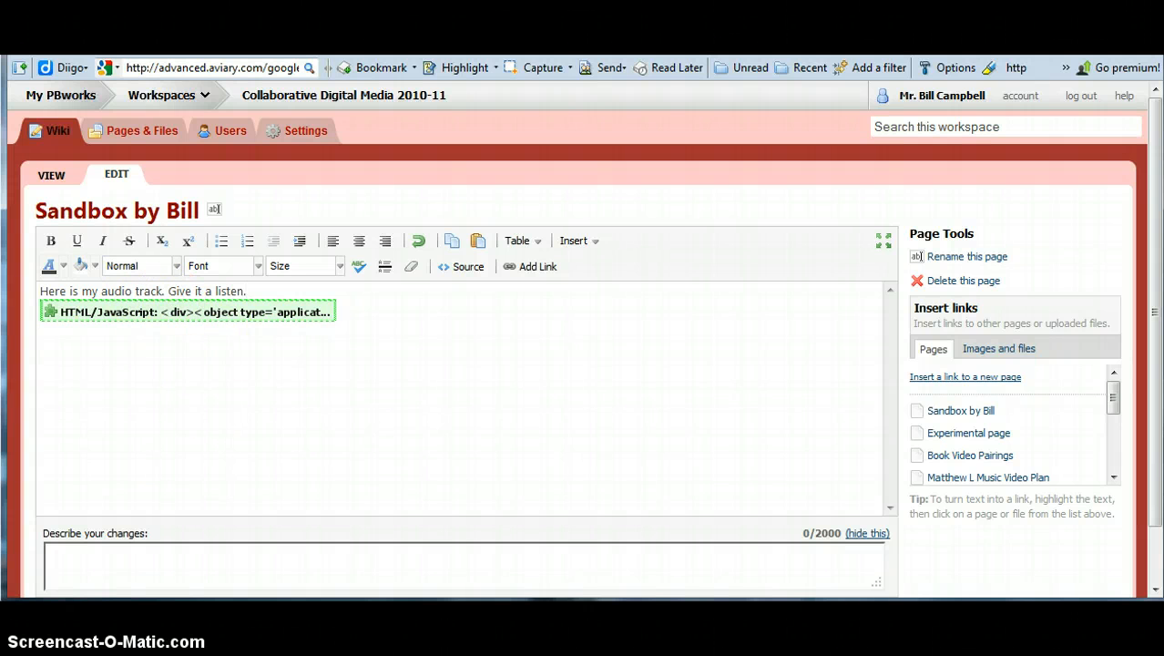
{"action": "left_click_drag", "start_coordinate": [1150, 409], "coordinate": [1151, 492]}
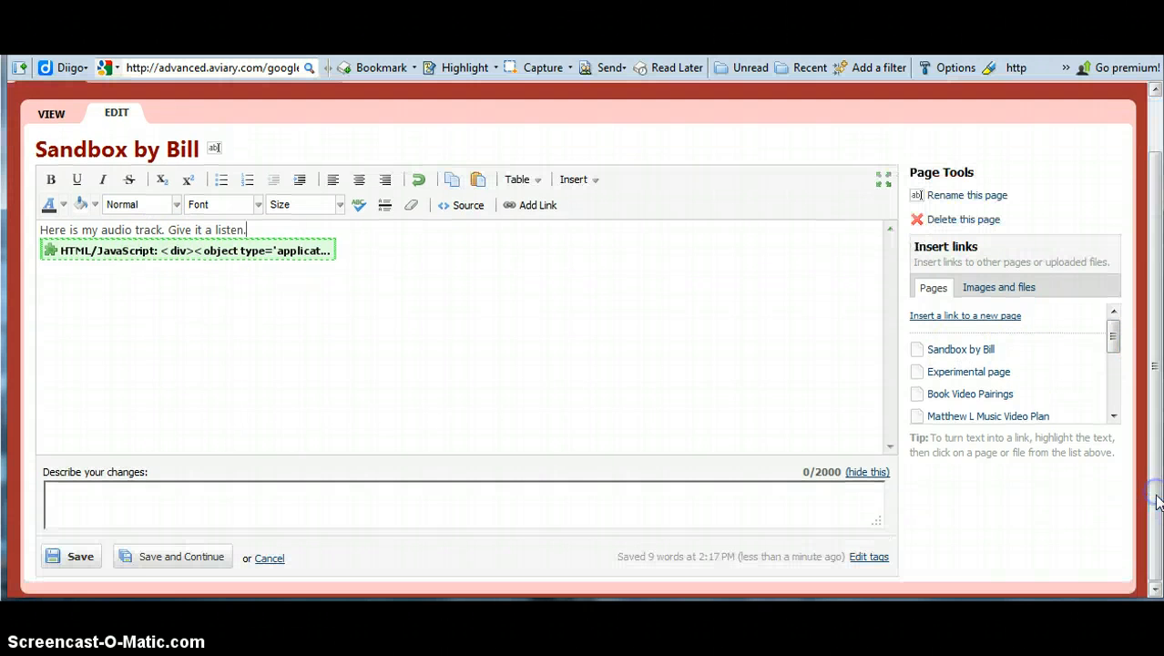
{"action": "left_click", "coordinate": [88, 557]}
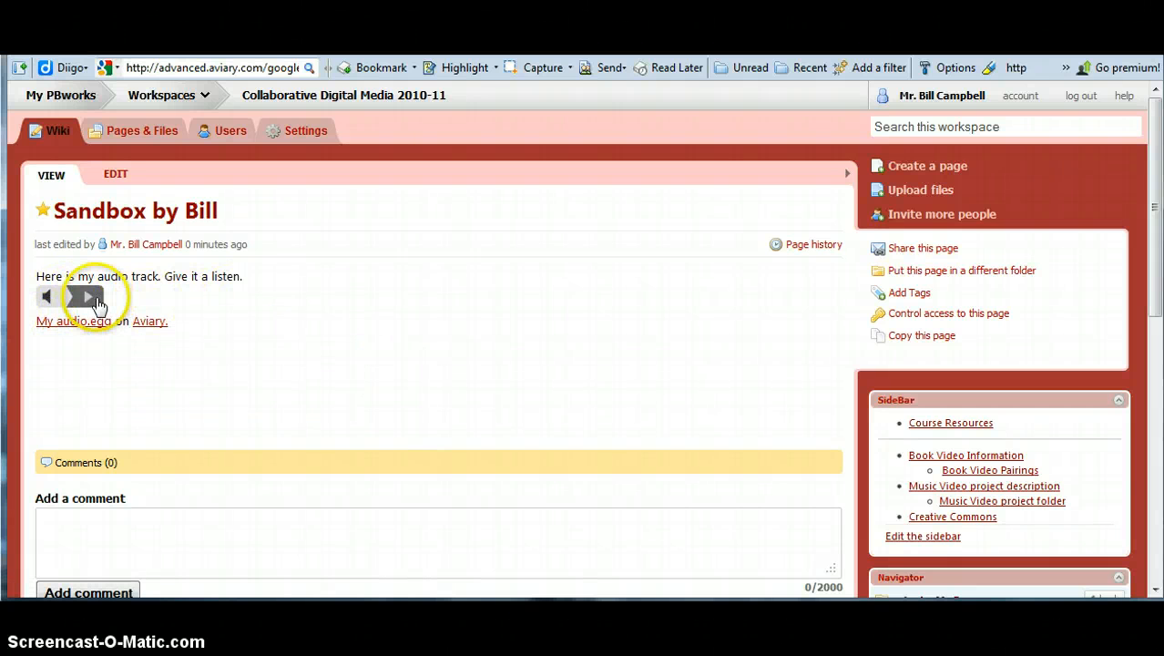
{"action": "left_click", "coordinate": [91, 298]}
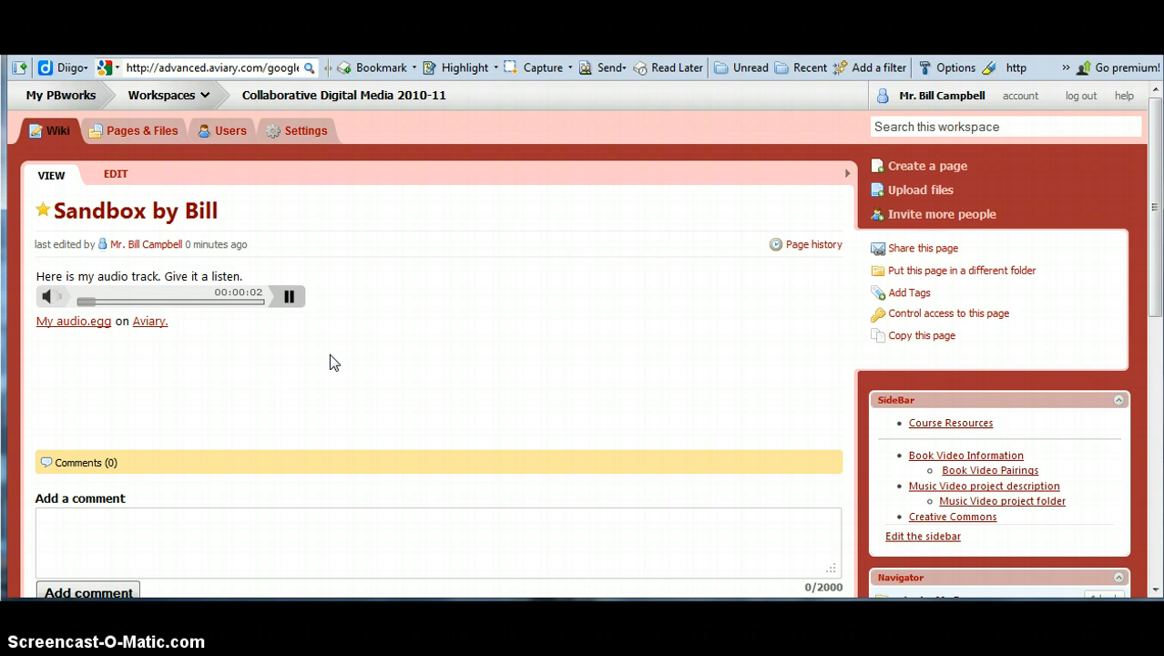
{"action": "left_click", "coordinate": [273, 349]}
{"action": "mouse_move", "coordinate": [88, 307]}
{"action": "left_mouse_down"}
{"action": "mouse_move", "coordinate": [131, 311]}
{"action": "mouse_move", "coordinate": [67, 309]}
{"action": "mouse_move", "coordinate": [107, 308]}
{"action": "left_mouse_up"}
{"action": "left_click", "coordinate": [288, 297]}
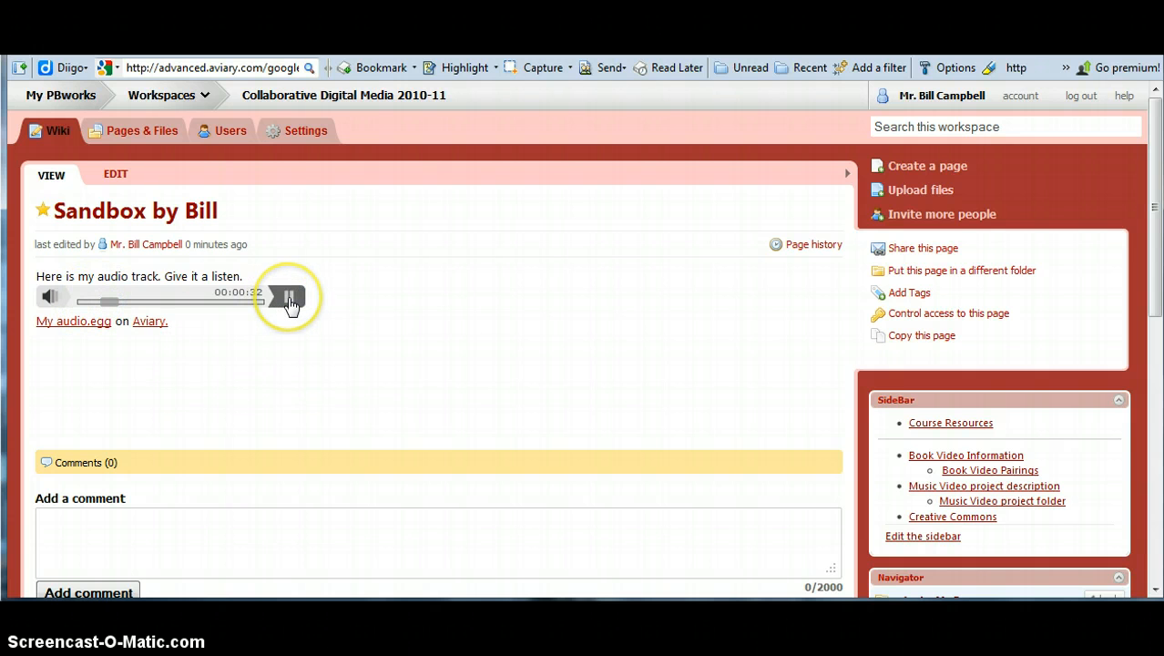
{"action": "left_click", "coordinate": [288, 298]}
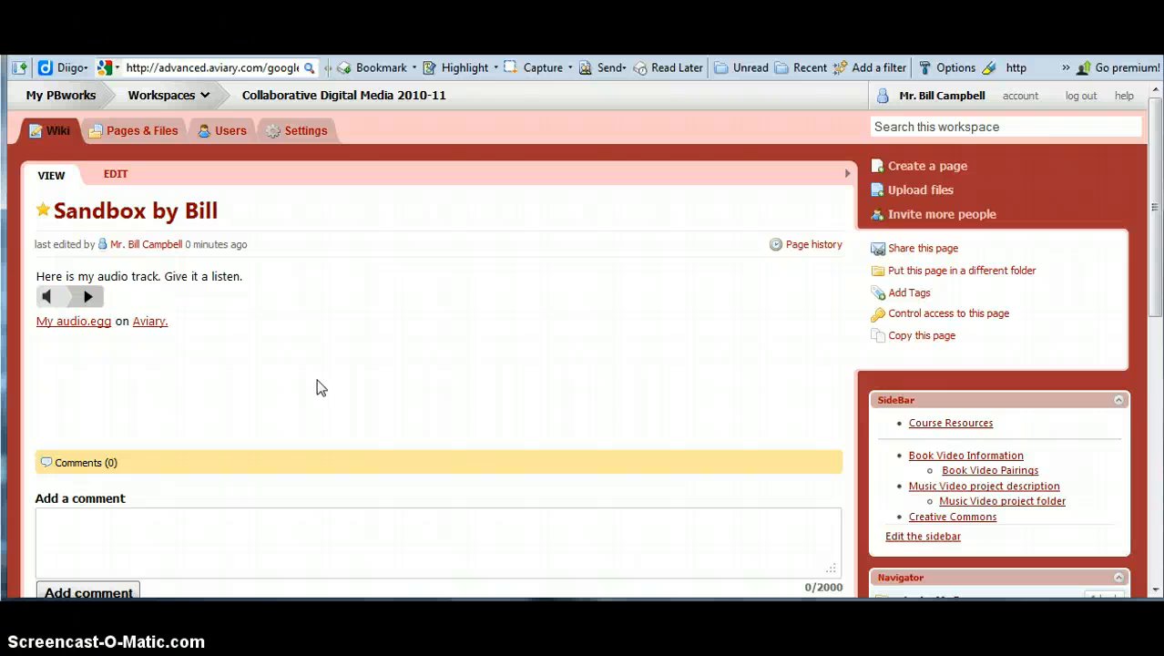
{"action": "left_click", "coordinate": [405, 357]}
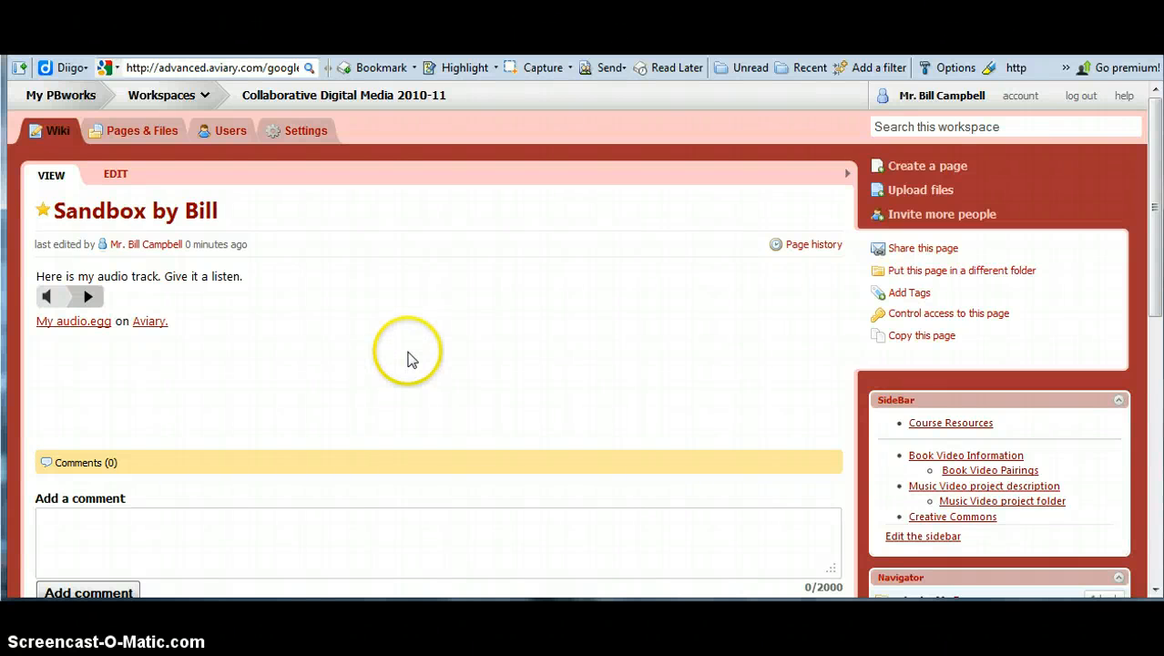